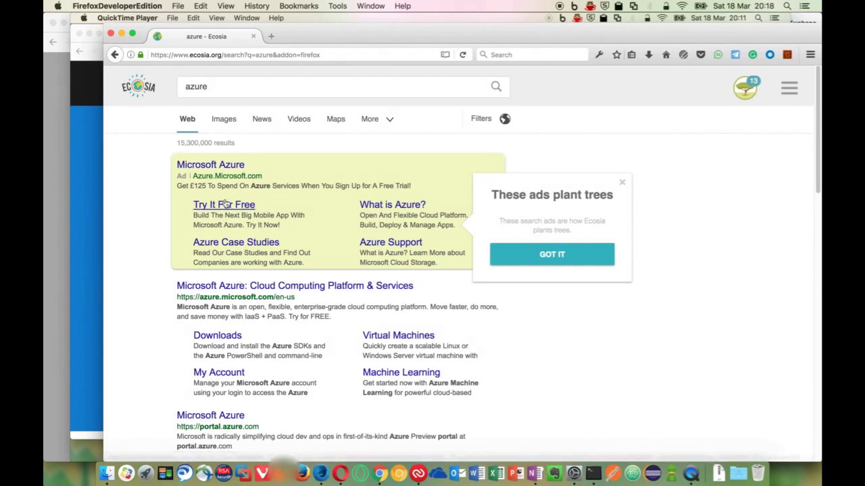
Open the free Azure account offer and start the free account sign-up
left_click(225, 204)
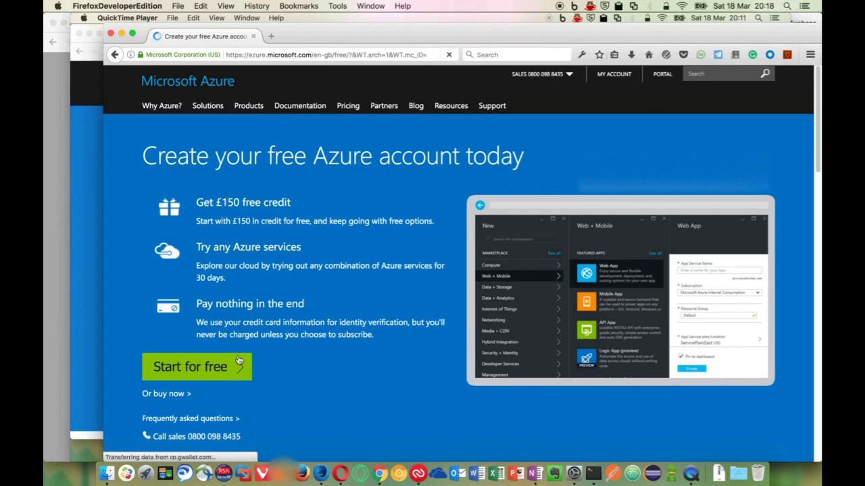
left_click(231, 368)
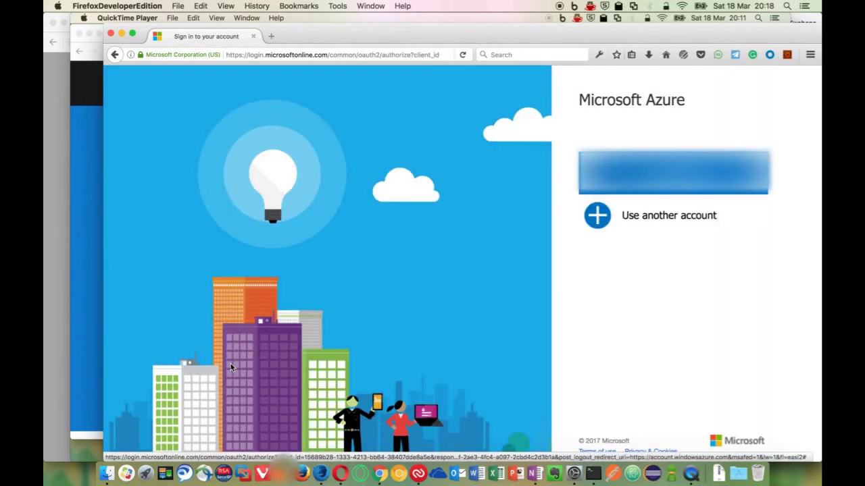
Choose to use another account and begin creating a new Microsoft account
left_click(605, 216)
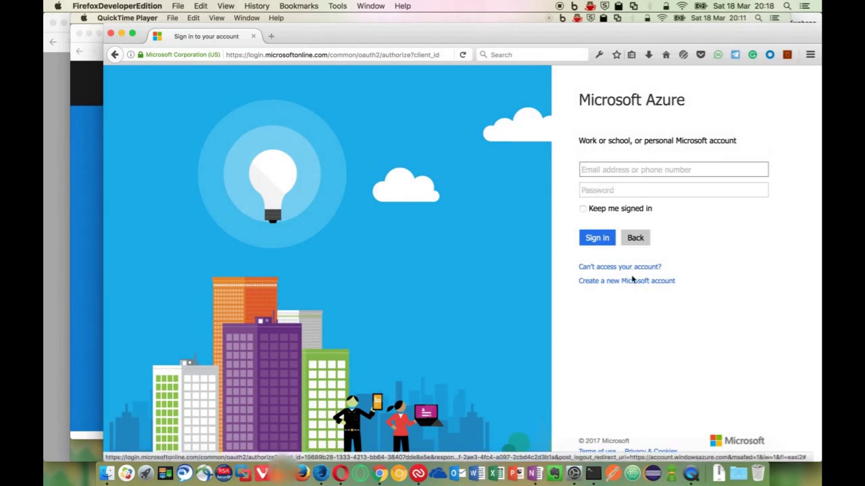
left_click(632, 282)
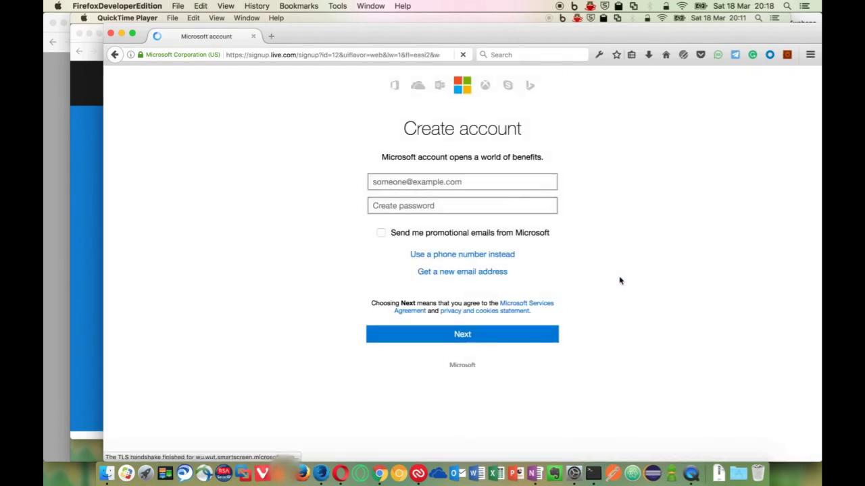
Submit a Gmail address and password for the new Microsoft account, then open a new tab
left_click(476, 181)
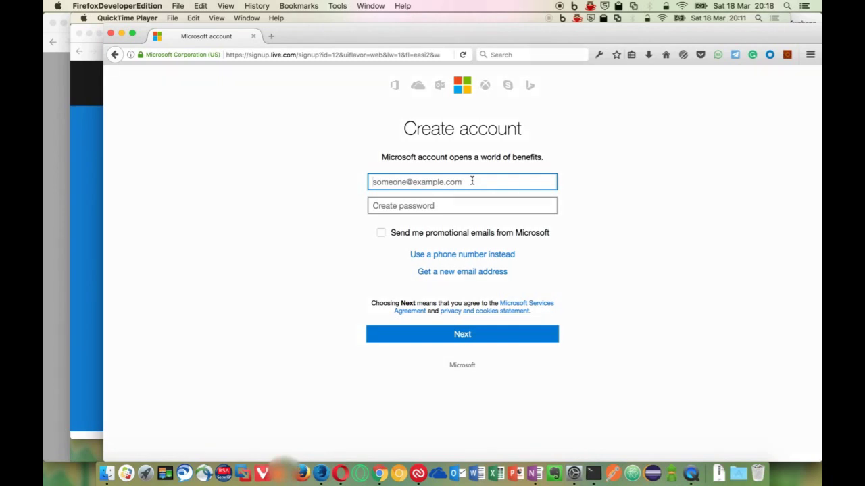
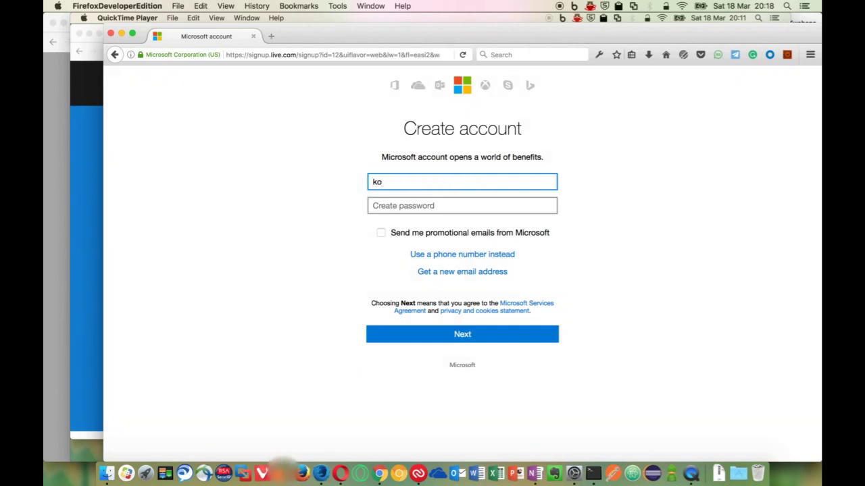
left_click(469, 203)
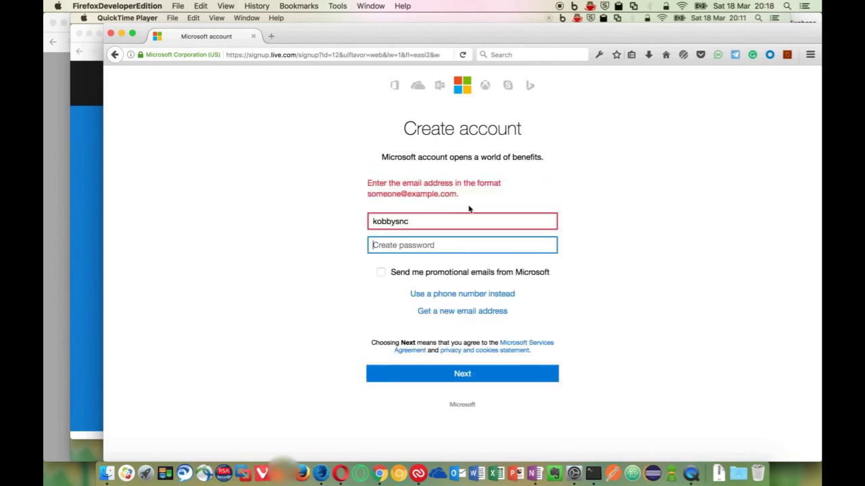
left_click(430, 221)
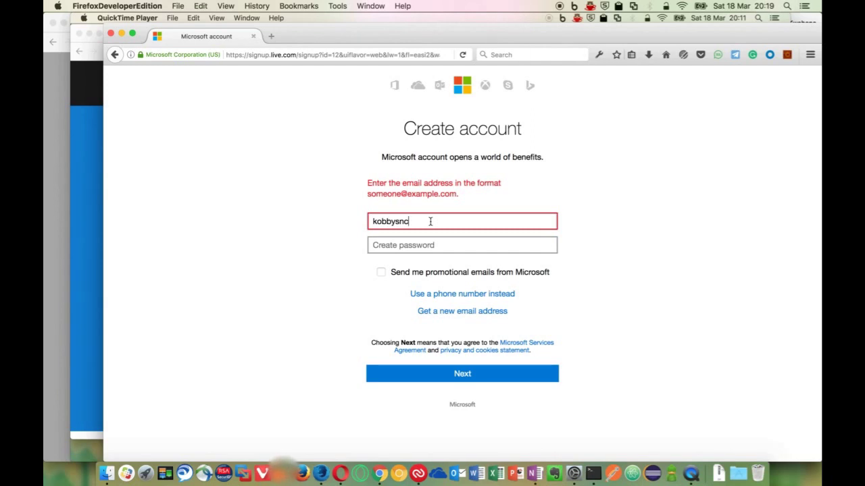
type("@gmail.com")
left_click(444, 244)
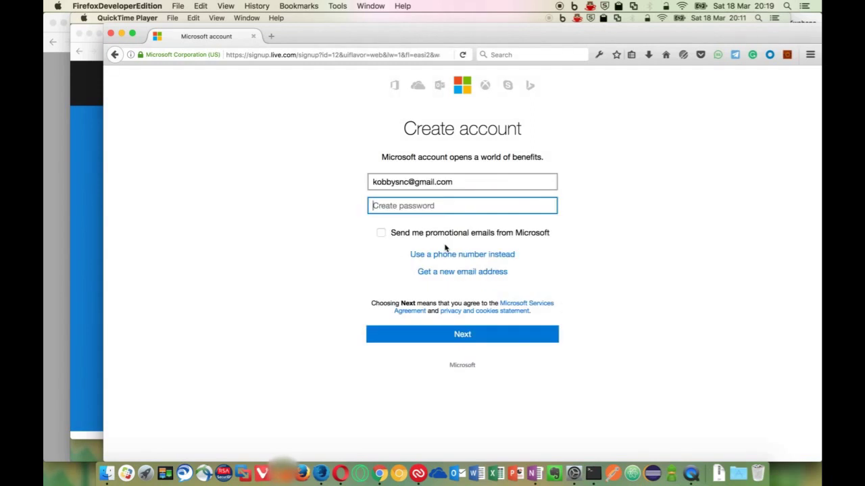
type("•••••••••••")
left_click(486, 332)
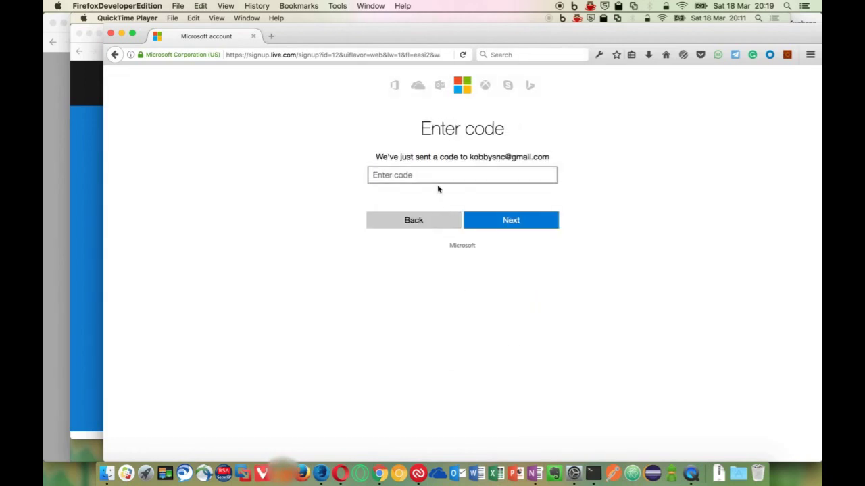
left_click(272, 37)
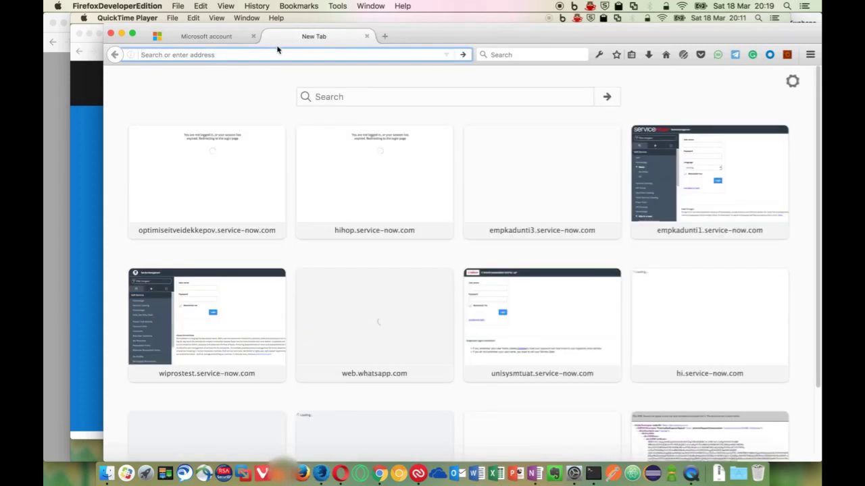
Load google.com and go to the Google sign-in page
type("google.com/")
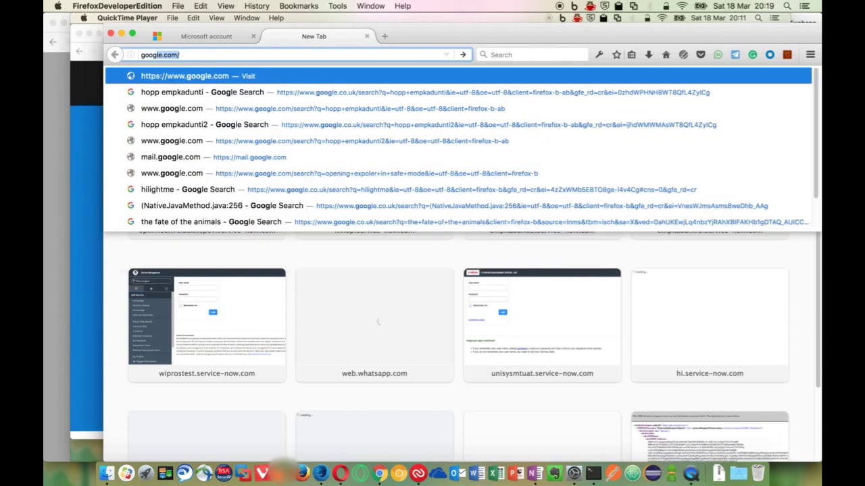
key("Return")
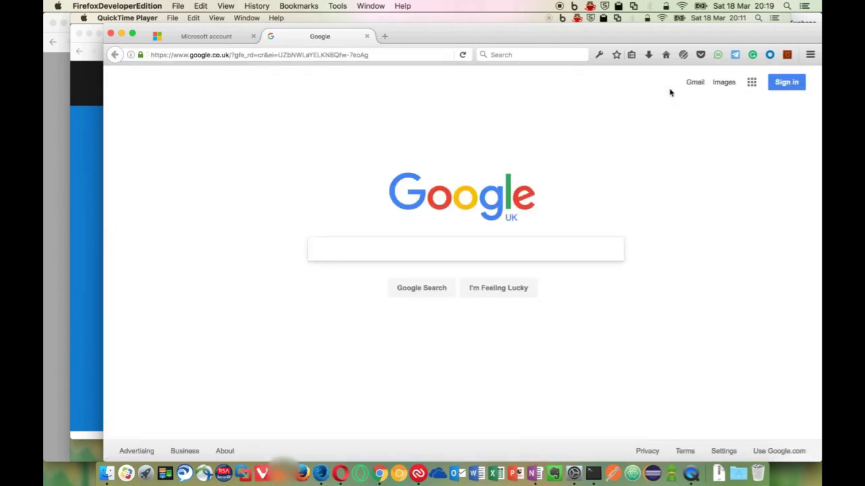
left_click(782, 83)
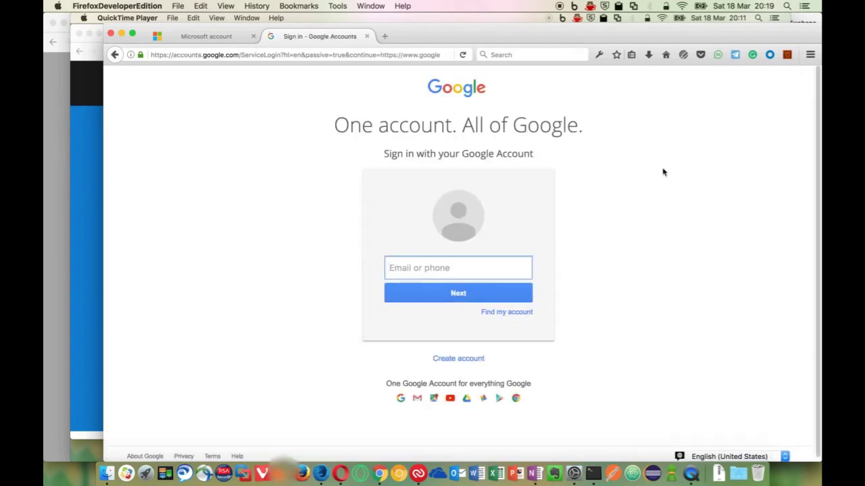
Sign in with the Google account e-mail and password, declining to save the login
left_click(454, 269)
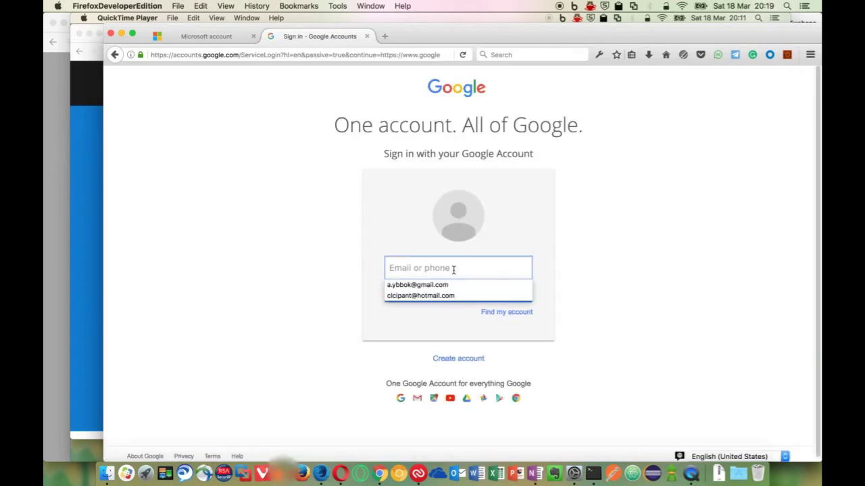
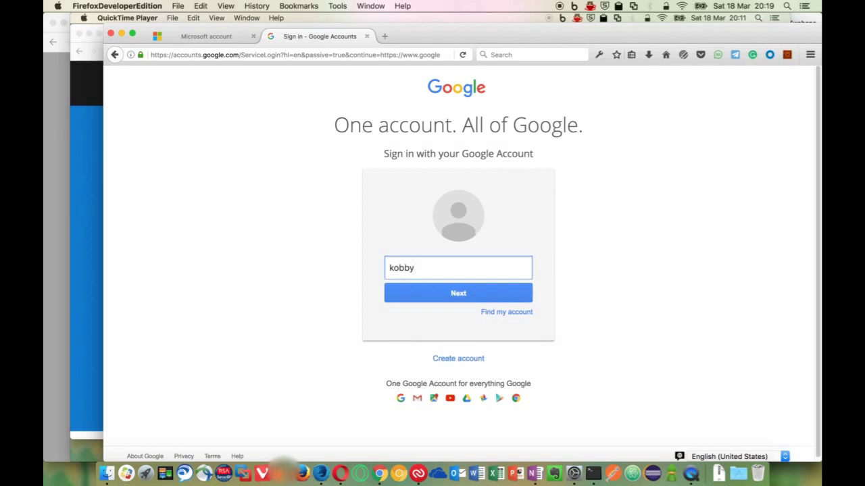
left_click(465, 294)
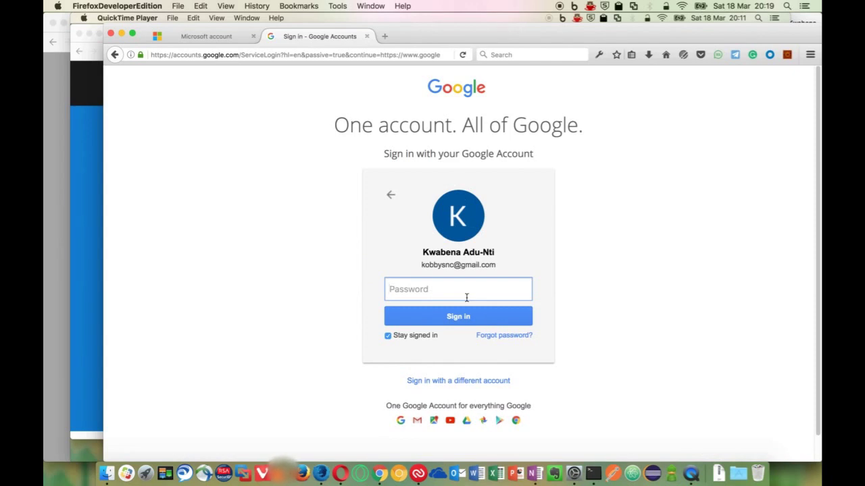
type("••••••••••")
key("Return")
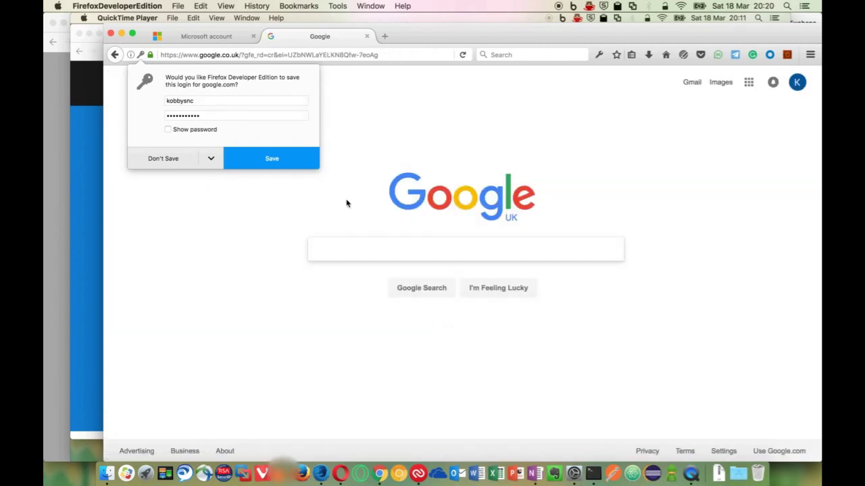
left_click(170, 165)
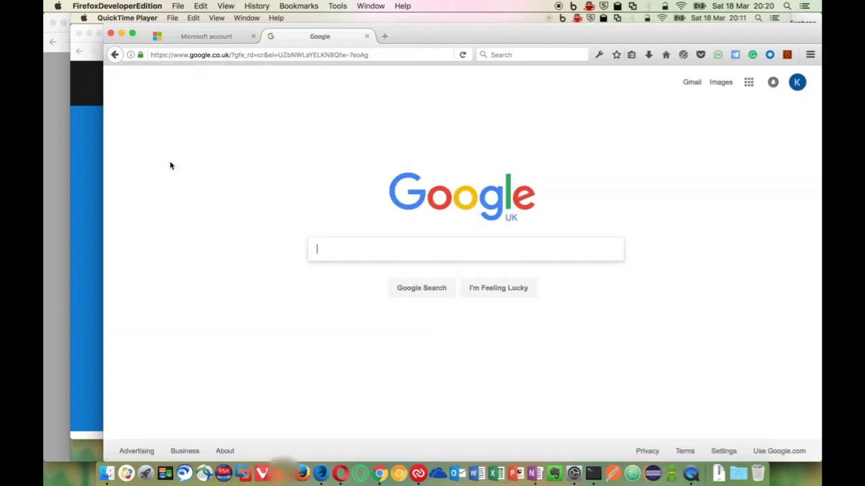
Open the Microsoft verification e-mail in Gmail and copy its security code
left_click(692, 83)
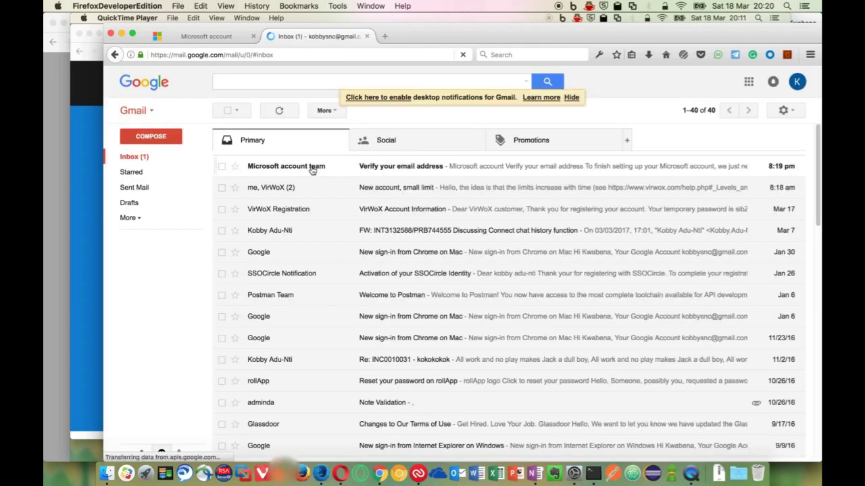
left_click(312, 170)
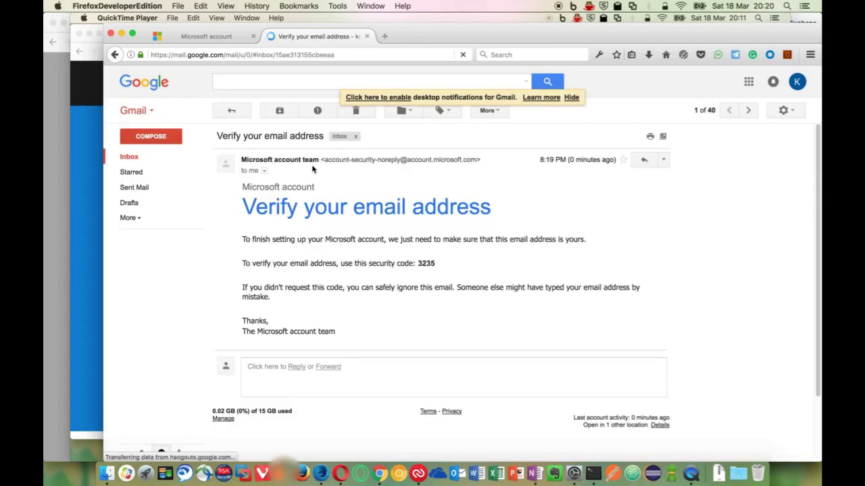
double_click(430, 262)
key("super+c")
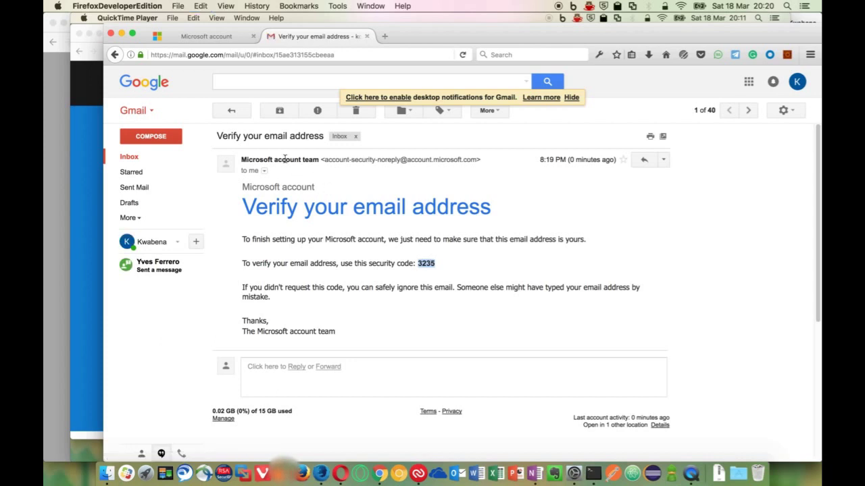
left_click(199, 39)
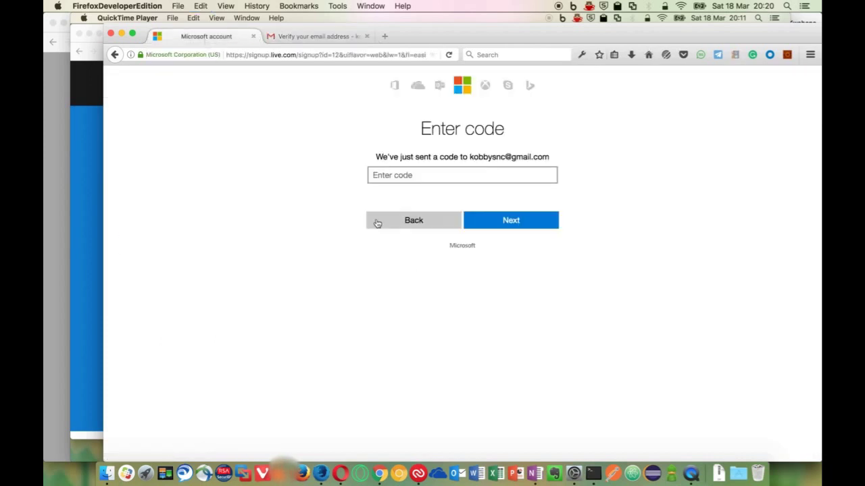
Paste the e-mailed security code into the Enter code field and submit it
left_click(420, 173)
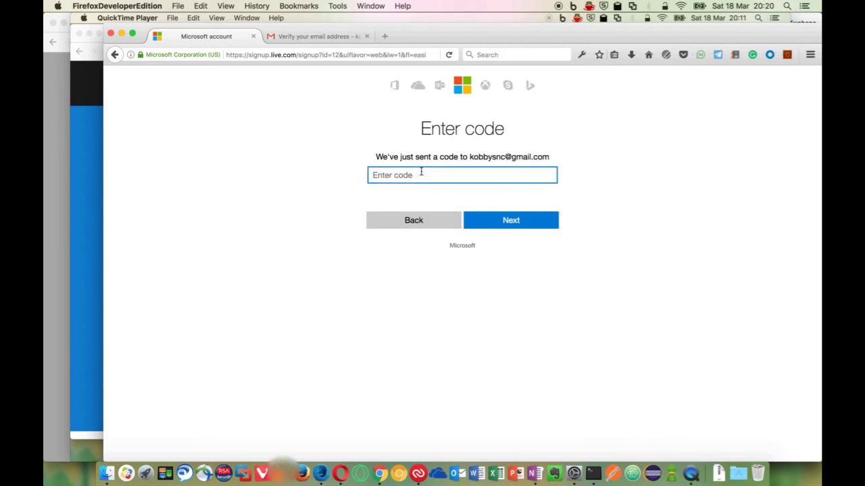
key("super+v")
left_click(504, 224)
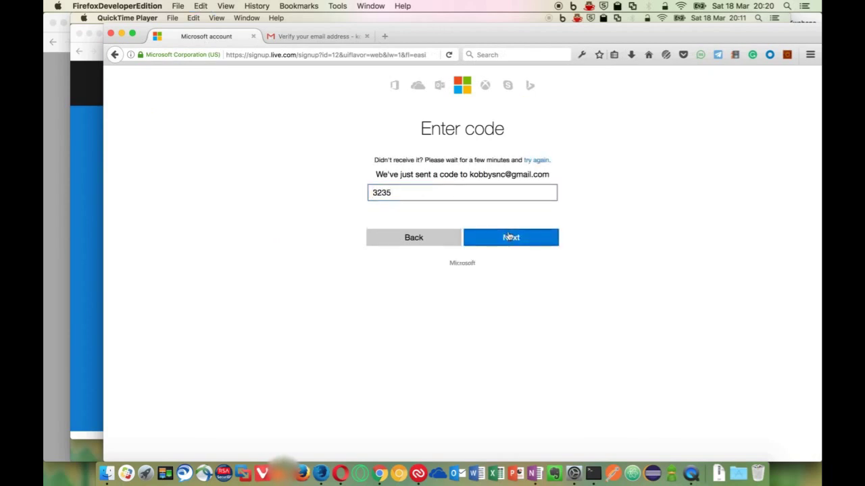
left_click(499, 192)
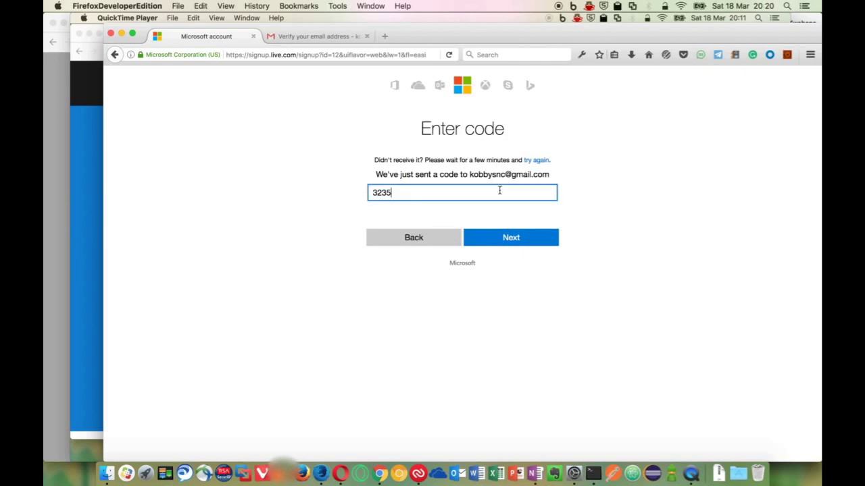
left_click(505, 237)
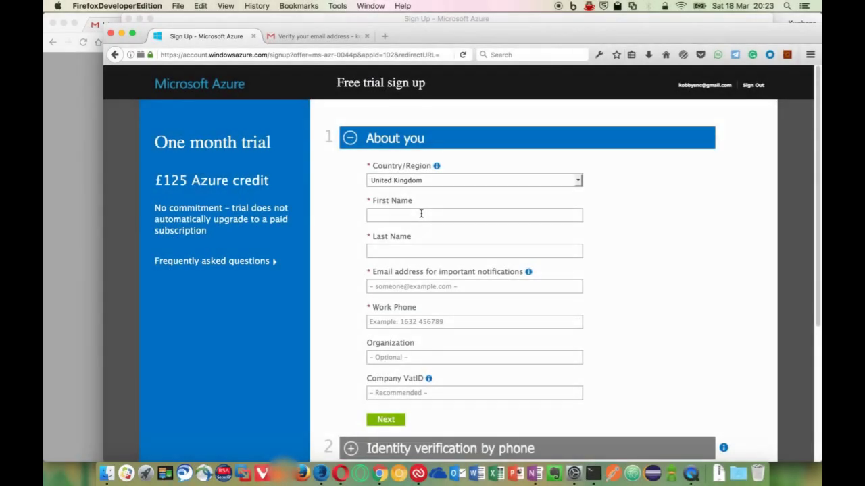
Fill in the trial's first name, last name and notification e-mail address
left_click(421, 213)
type("kobby")
left_click(425, 250)
type("adu-nti")
left_click(491, 288)
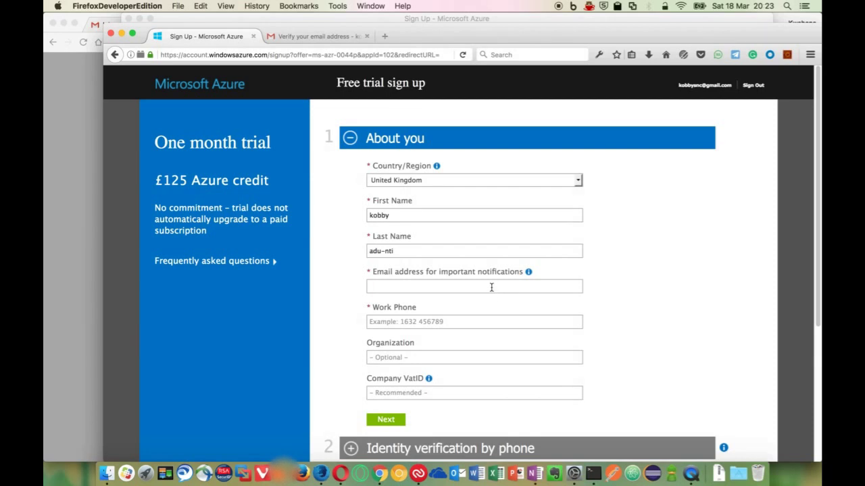
Enter the work phone number, submit the About you details, and open an incognito tab
left_click(489, 320)
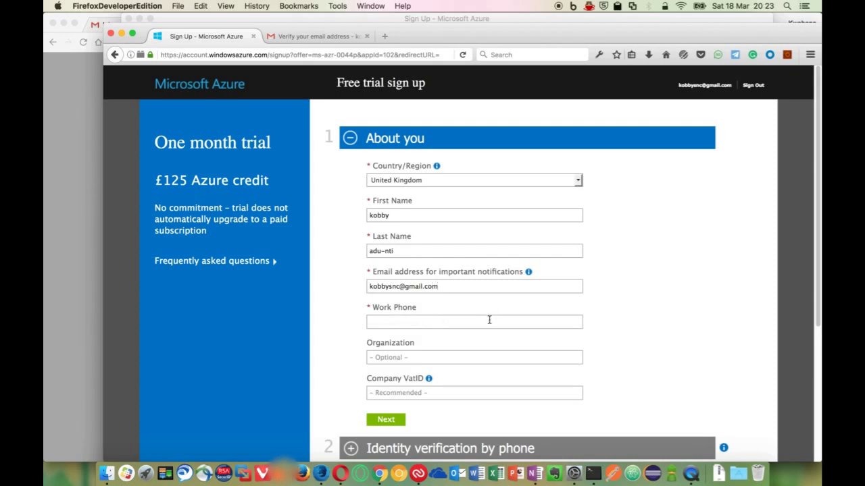
left_click(502, 357)
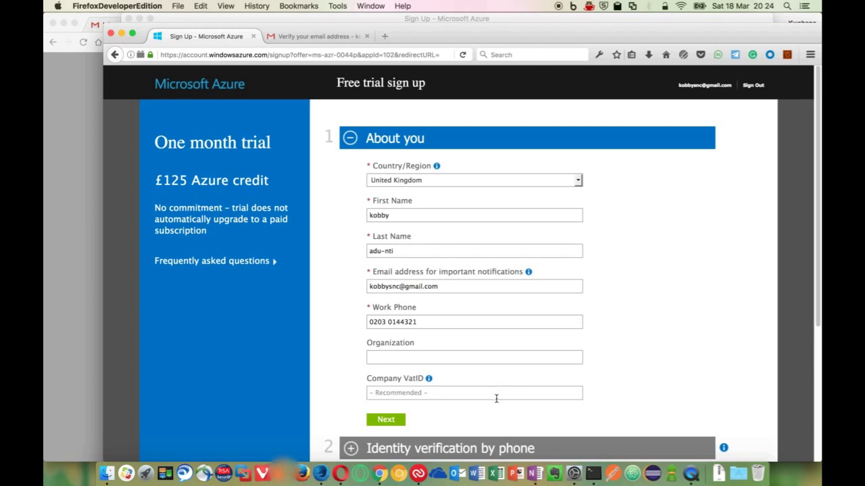
left_click(496, 399)
left_click(495, 356)
left_click(384, 421)
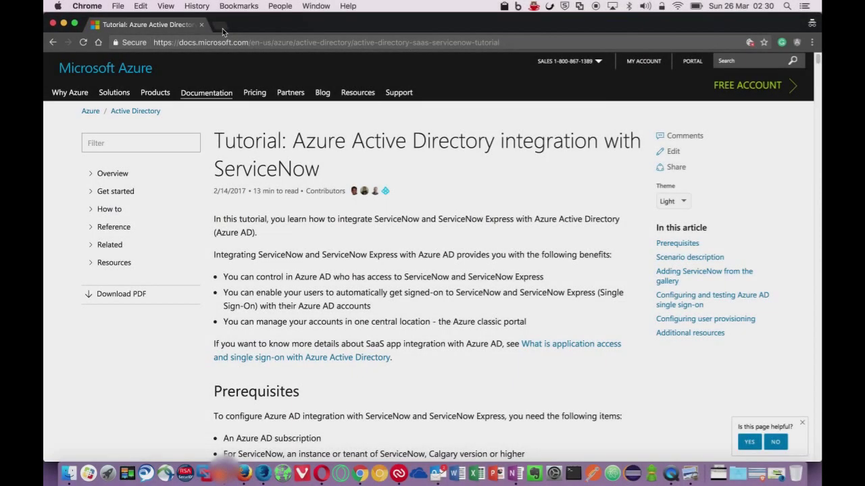
left_click(223, 28)
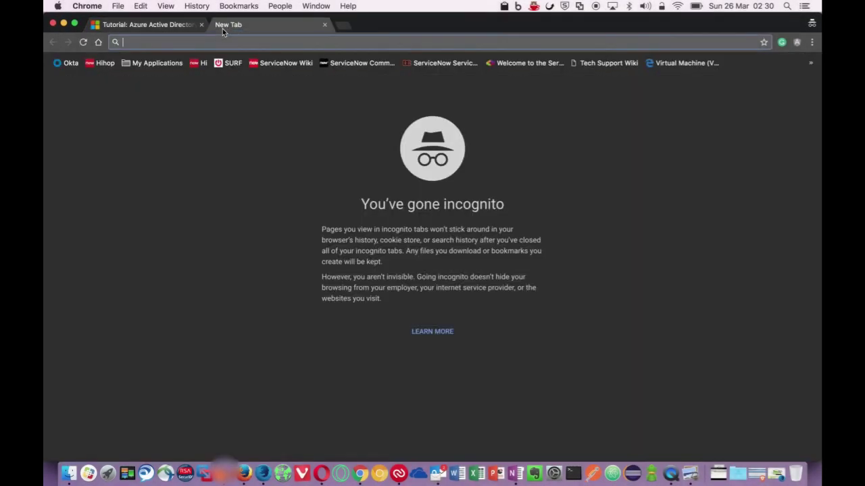
Go from azure.com into the Azure portal and open Azure Active Directory
type("a")
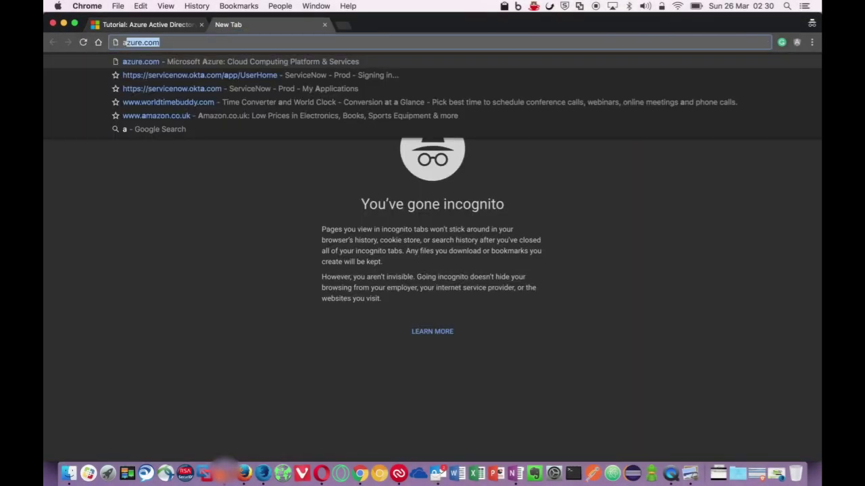
type("zure.com")
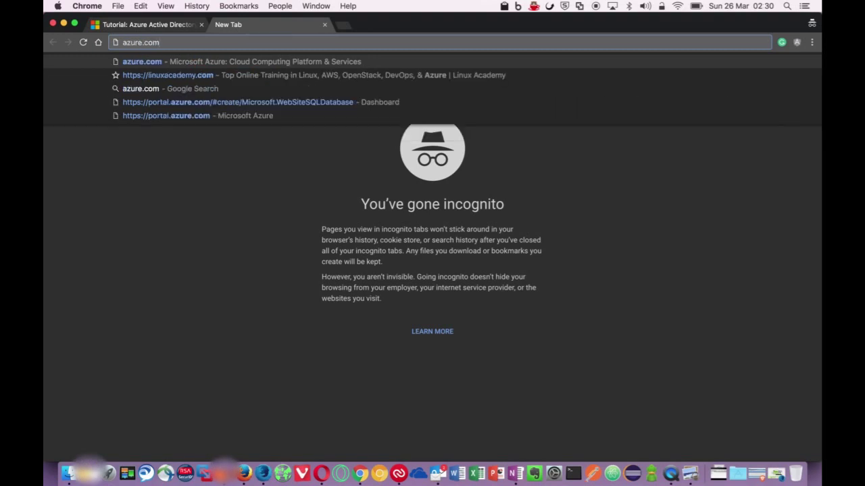
key("Return")
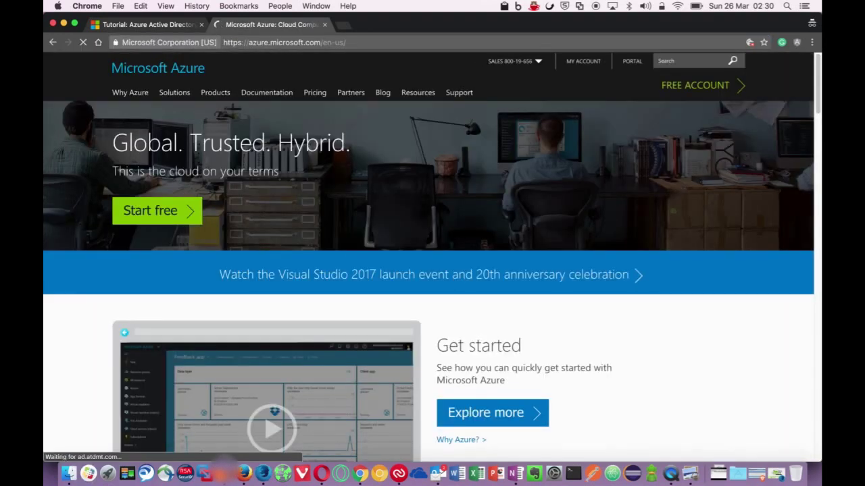
left_click(634, 62)
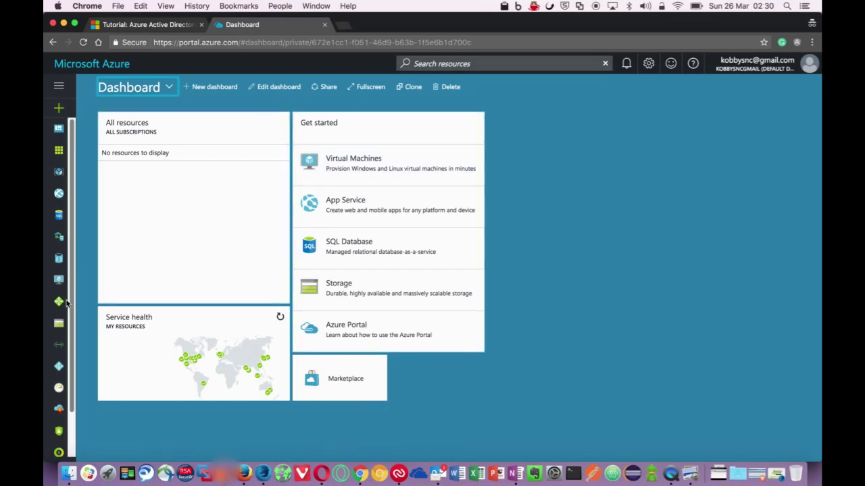
left_click(60, 367)
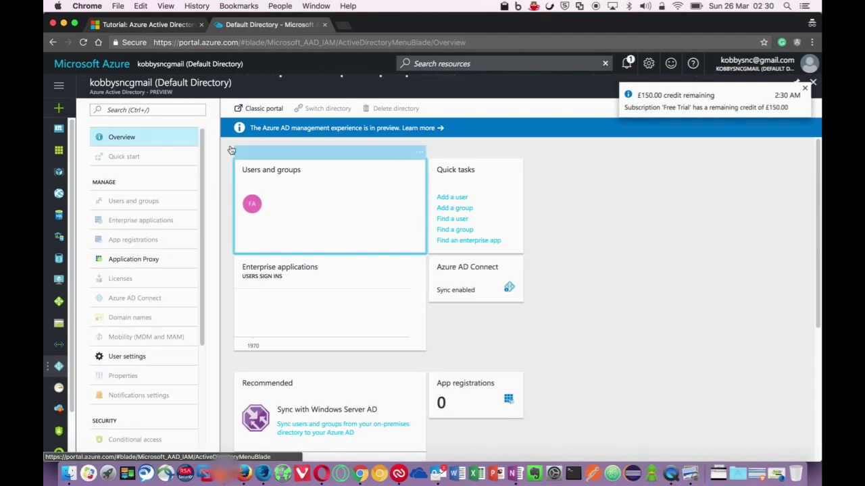
Open the directory in the classic portal and enter the account e-mail at sign-in
left_click(261, 109)
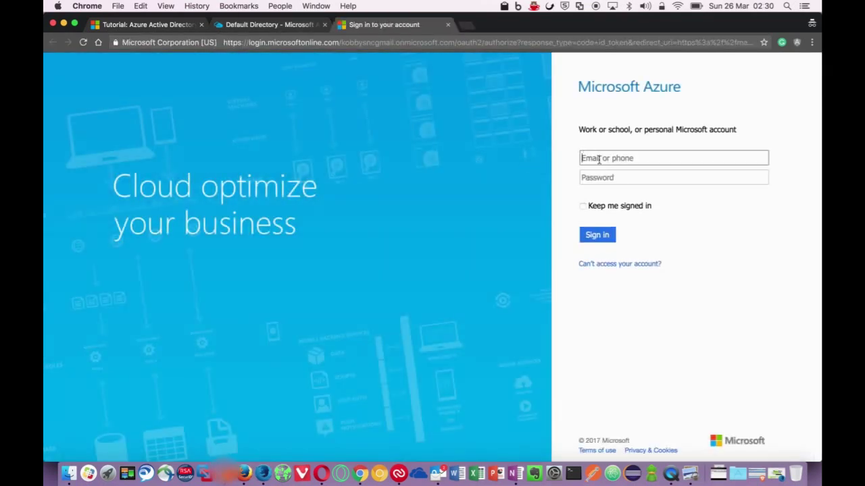
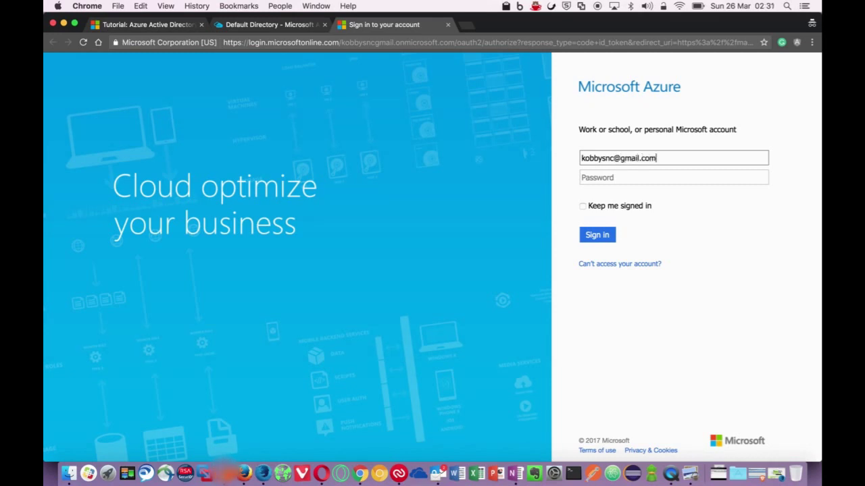
key("Tab")
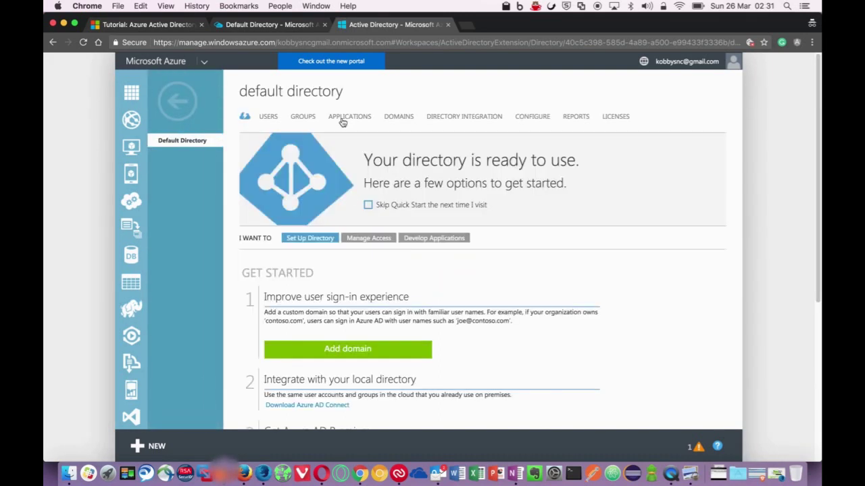
List the directory's applications filtered to 'Applications my company uses' and begin adding one
left_click(342, 121)
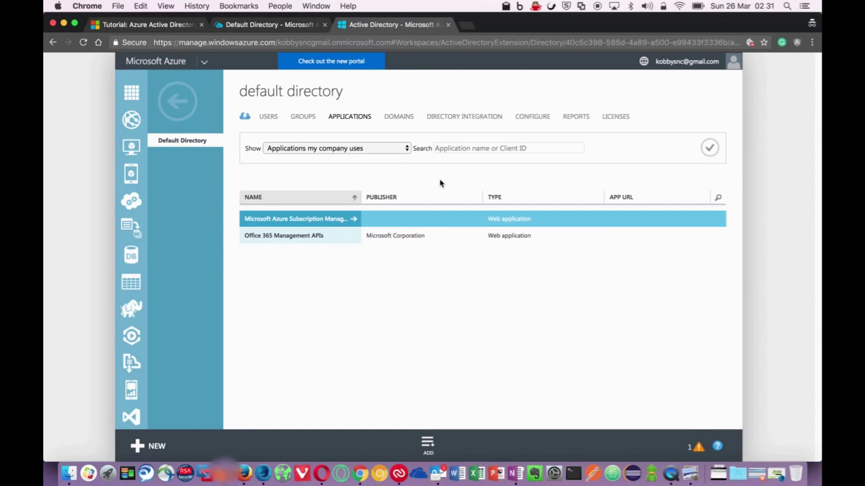
left_click(402, 149)
left_click(403, 148)
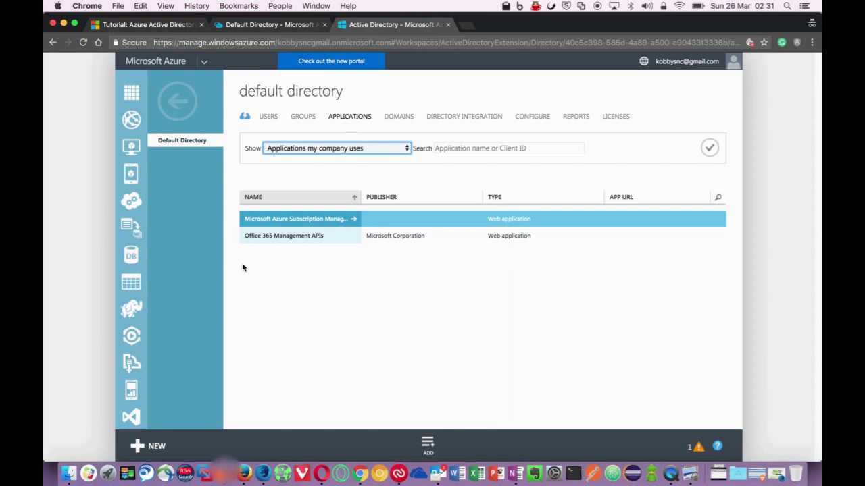
left_click(430, 442)
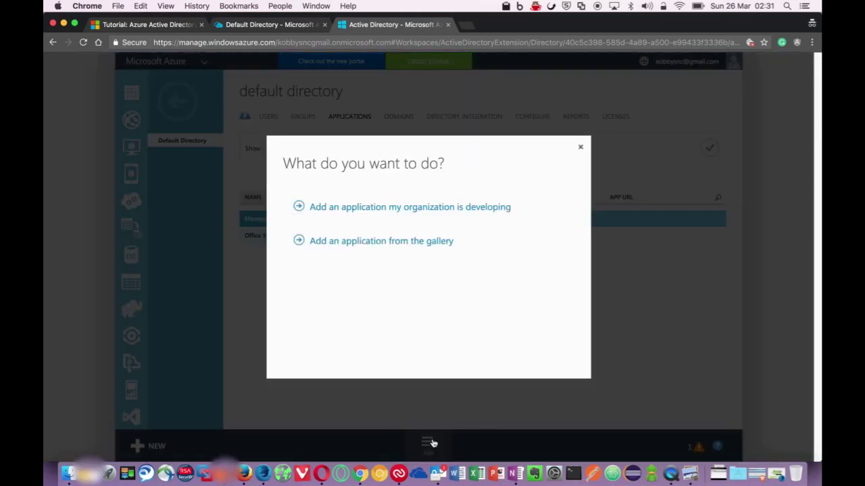
Search the application gallery for ServiceNow and add it with the display name Istanbul
left_click(363, 242)
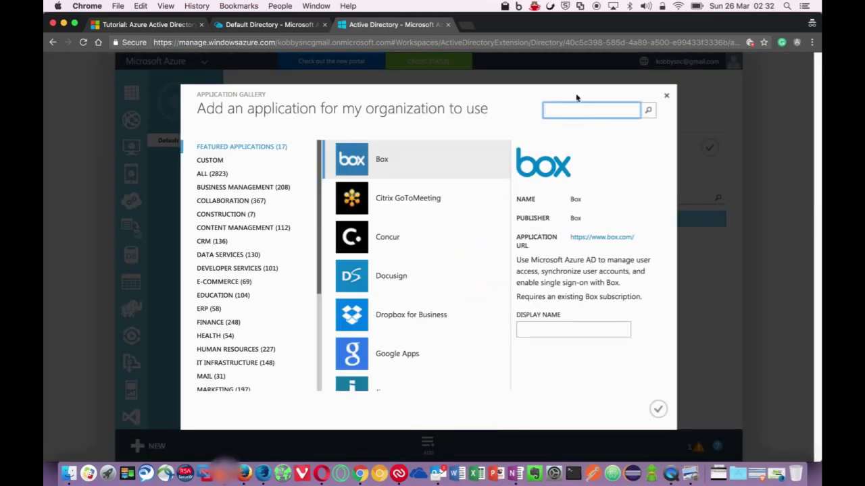
type("serviceNow")
left_click(649, 111)
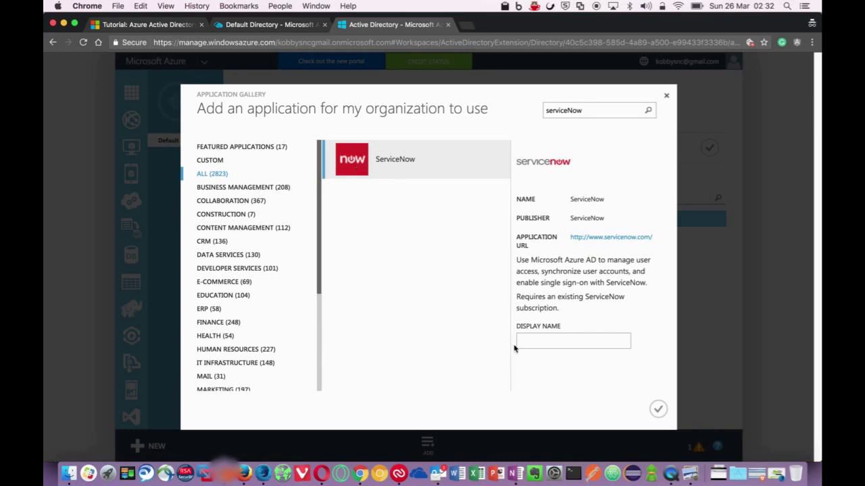
left_click(531, 343)
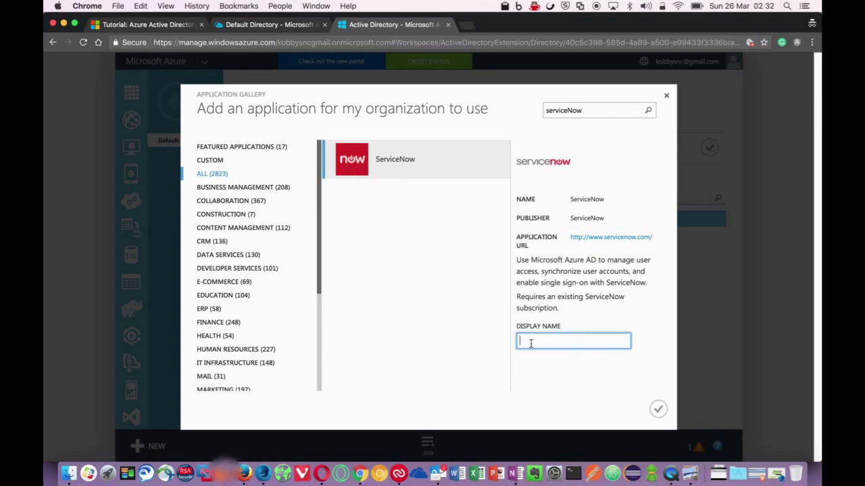
type("1")
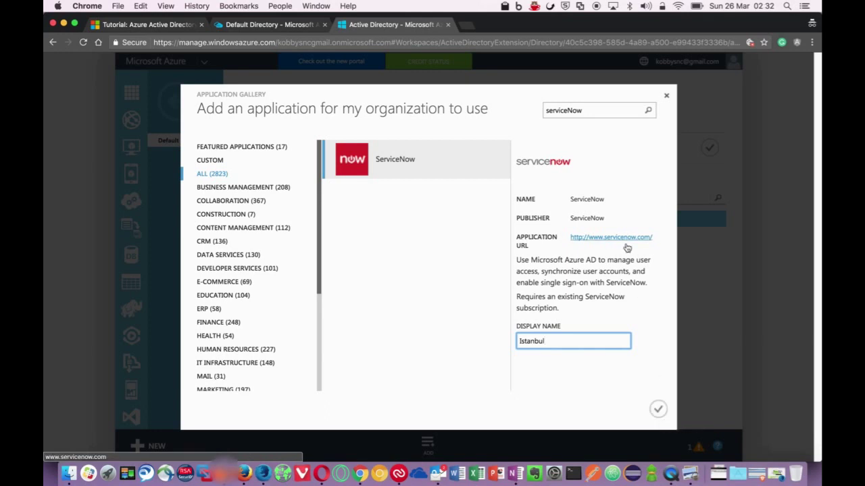
left_click(658, 410)
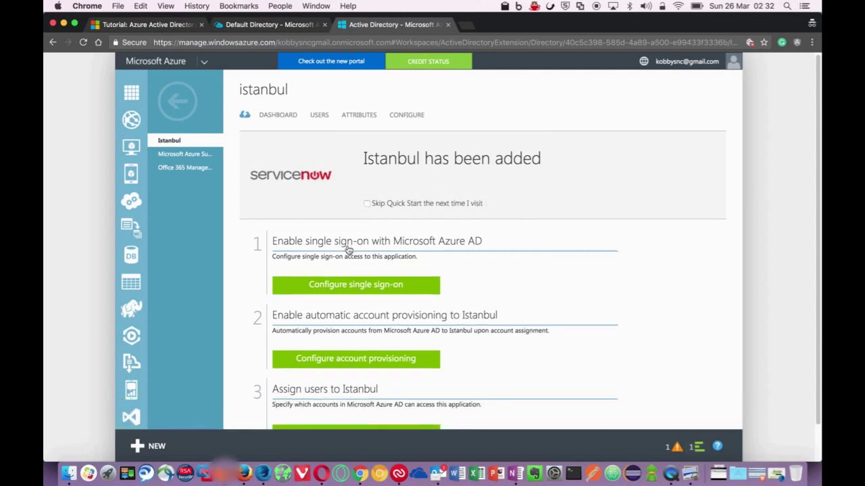
On the Istanbul quick-start page, launch Configure single sign-on
scroll(348, 249, "down", 1)
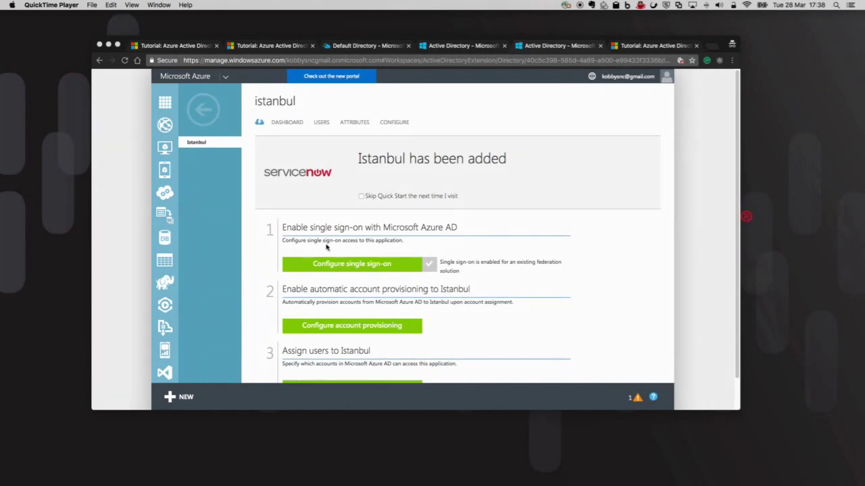
left_click(356, 264)
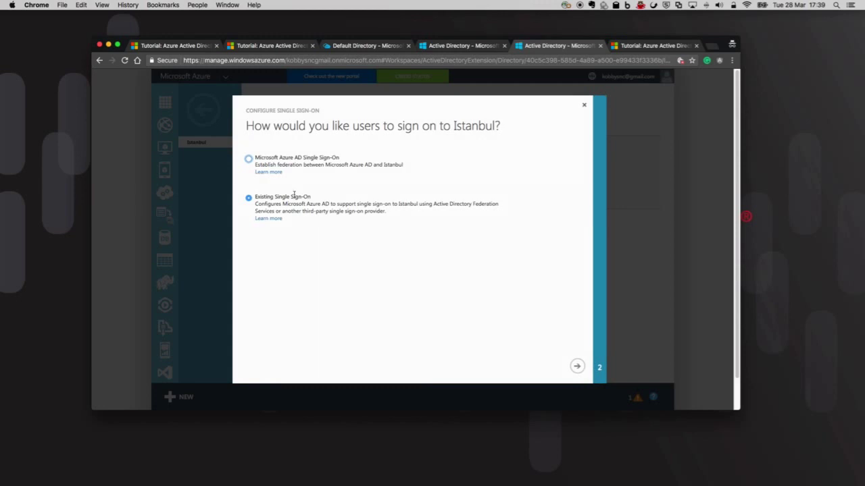
Choose Azure AD Single Sign-On, append /navpage.do to the Sign On URL, and paste the base URL as Identifier
left_click(249, 161)
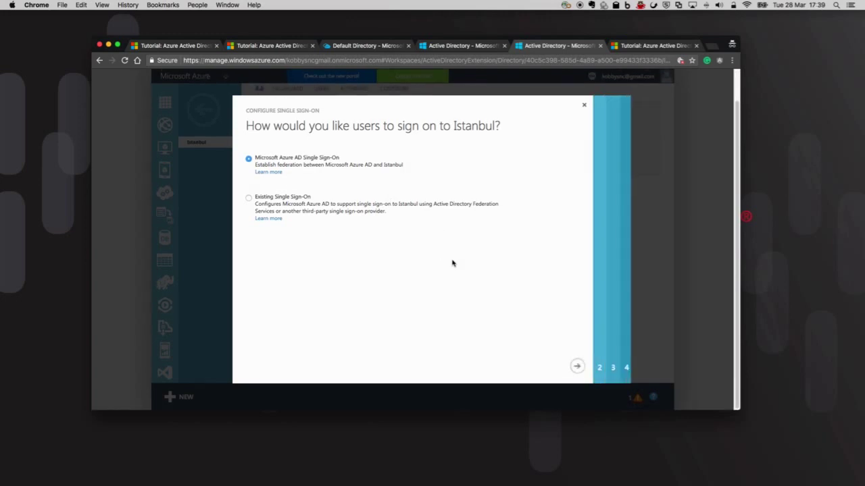
left_click(576, 366)
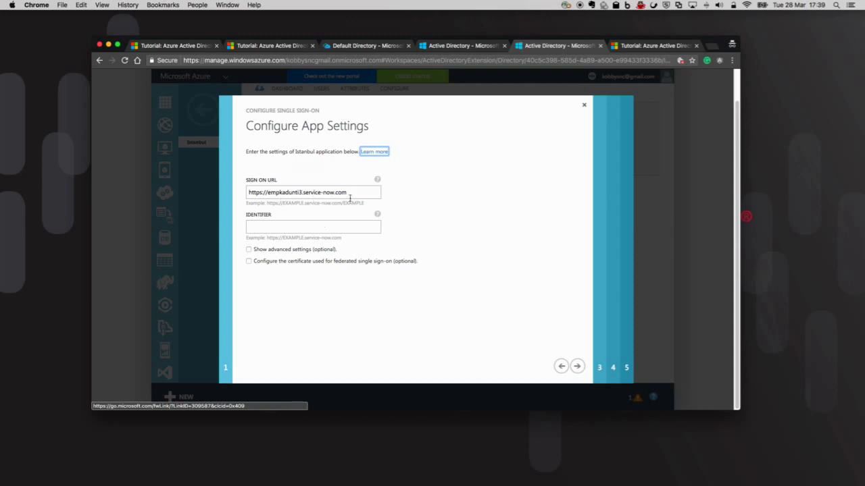
left_click(354, 193)
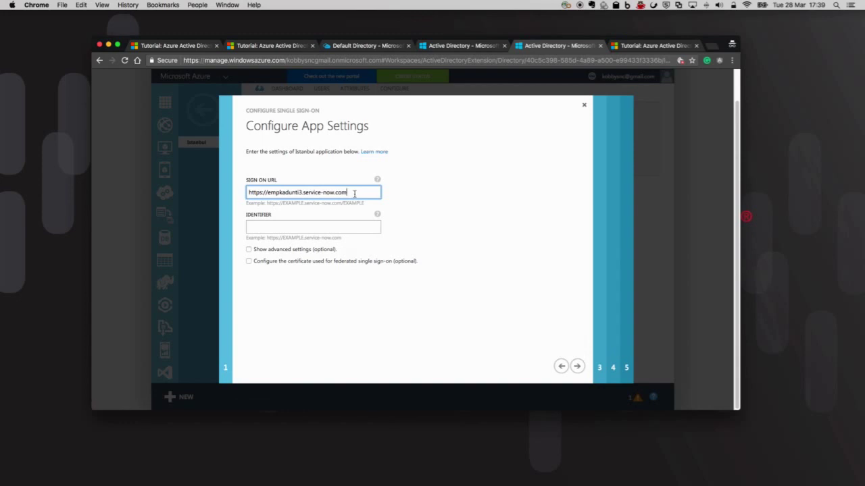
type("/navpage.do")
left_click_drag(249, 192, 347, 191)
key("super+c")
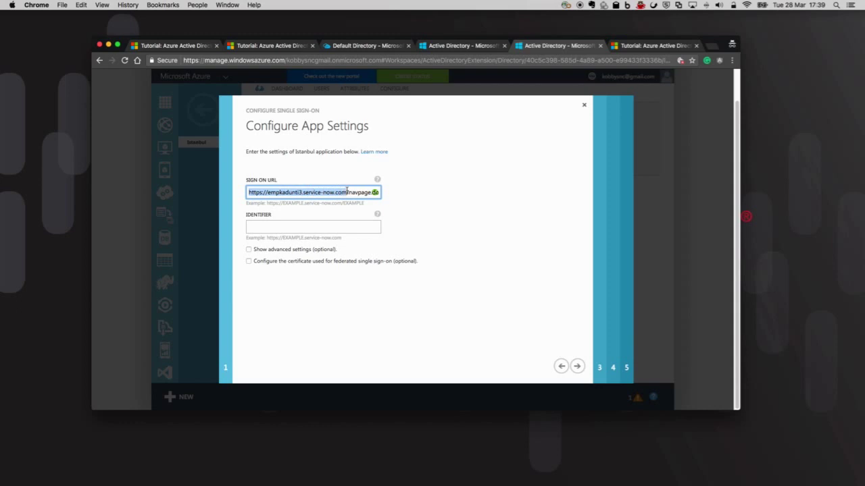
left_click(326, 227)
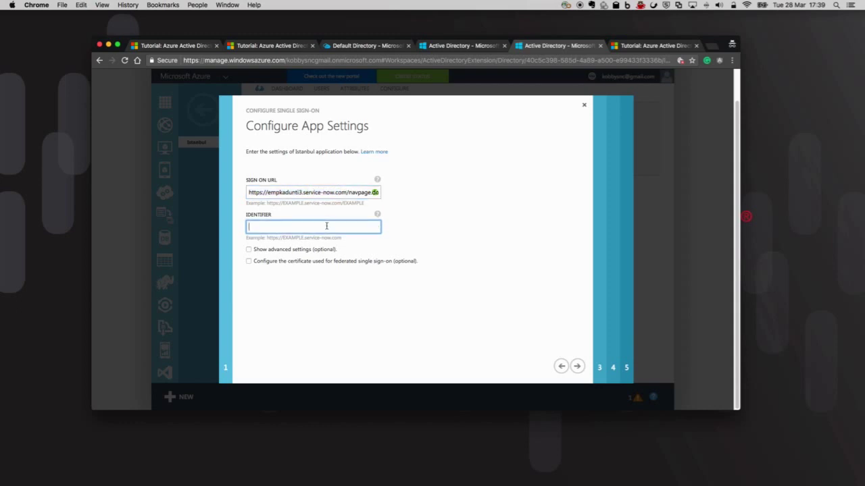
key("super+v")
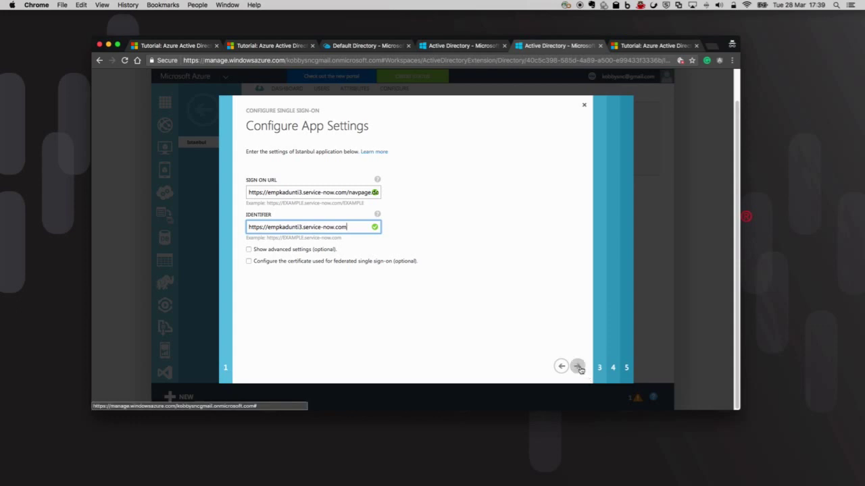
left_click(578, 367)
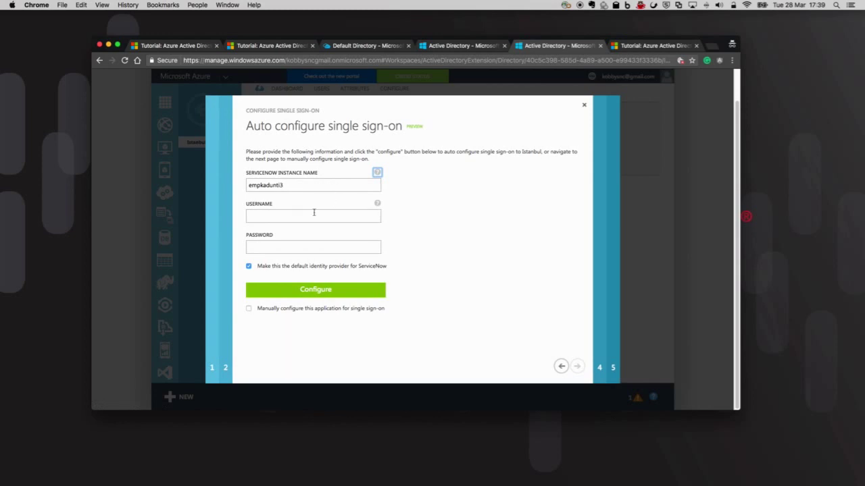
Enter the ServiceNow admin credentials, untick default identity provider, run Configure, and complete the wizard
left_click(307, 217)
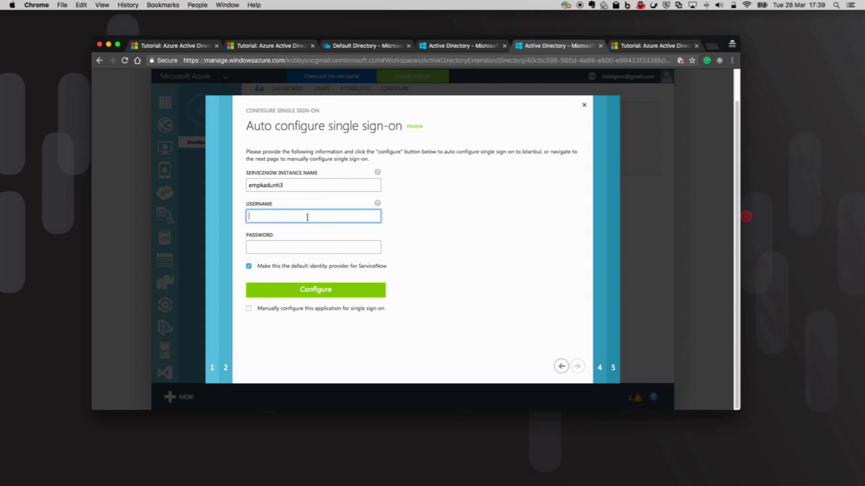
type("admin")
left_click(293, 242)
type("a")
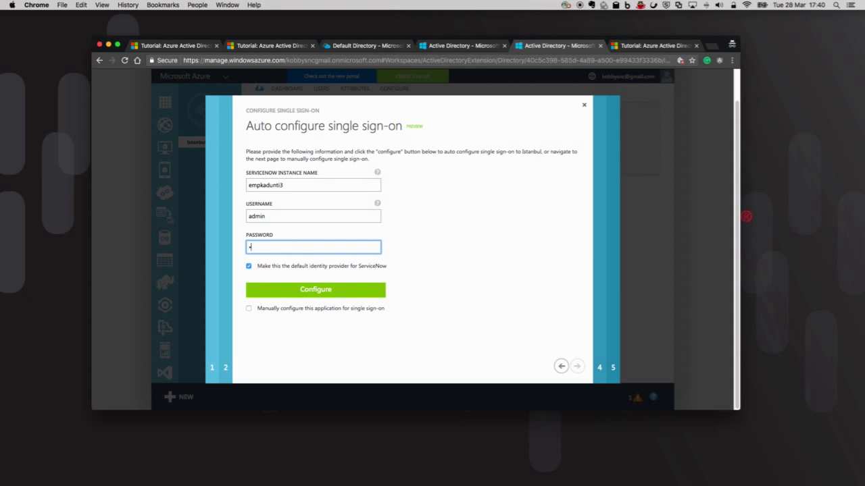
type("dmin")
left_click(248, 267)
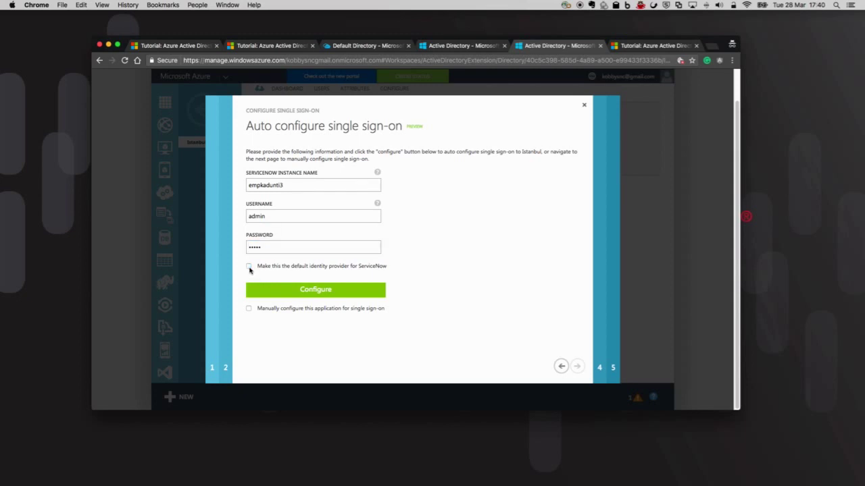
left_click(312, 291)
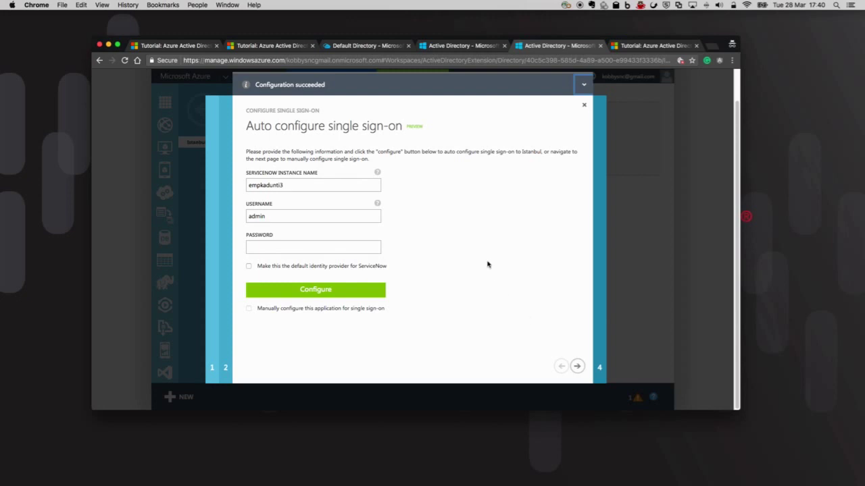
left_click(584, 371)
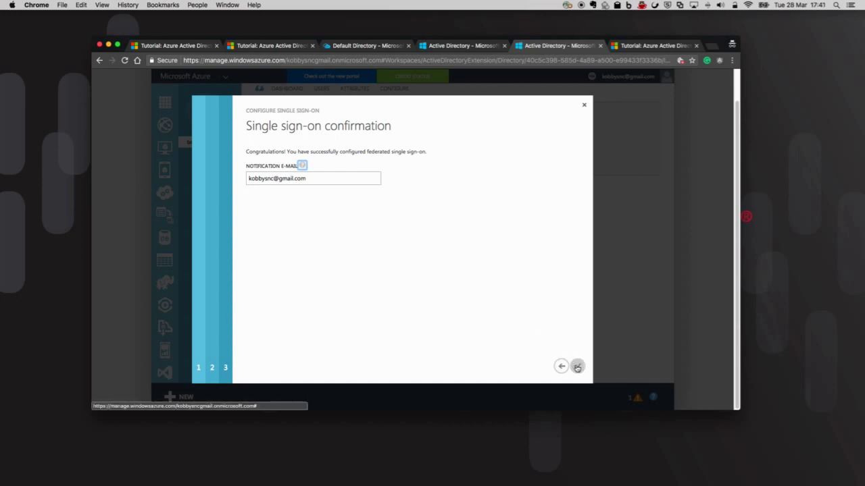
left_click(576, 366)
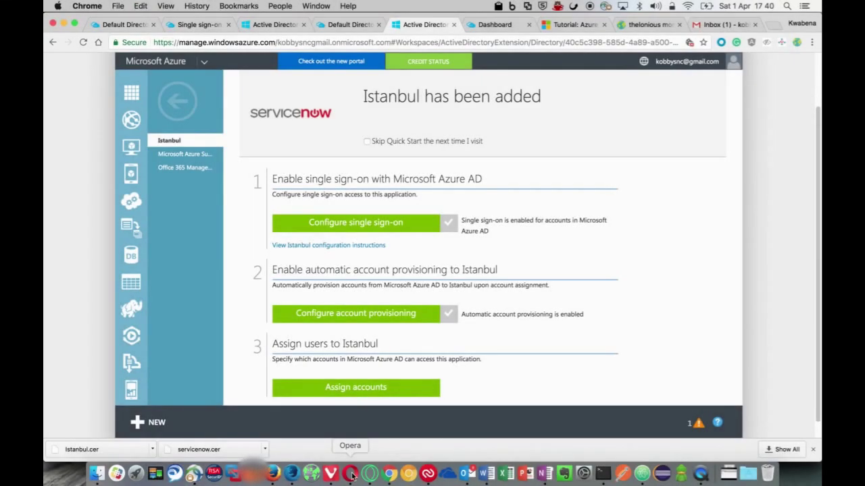
In the ServiceNow Users list, refresh it and drop the Created on Today filter via 'All'
left_click(350, 474)
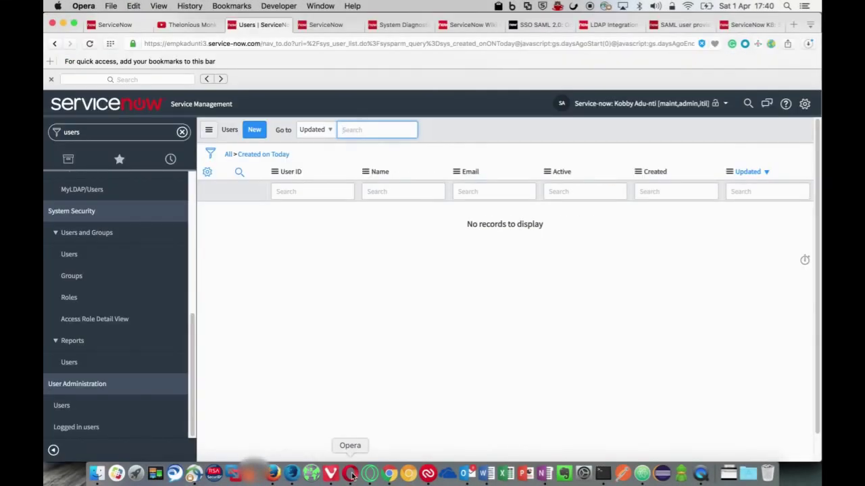
right_click(473, 135)
mouse_move(479, 136)
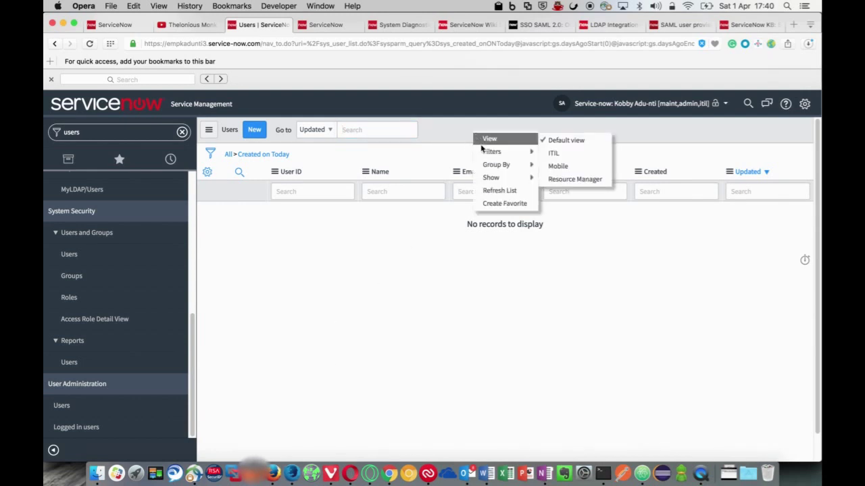
left_click(498, 190)
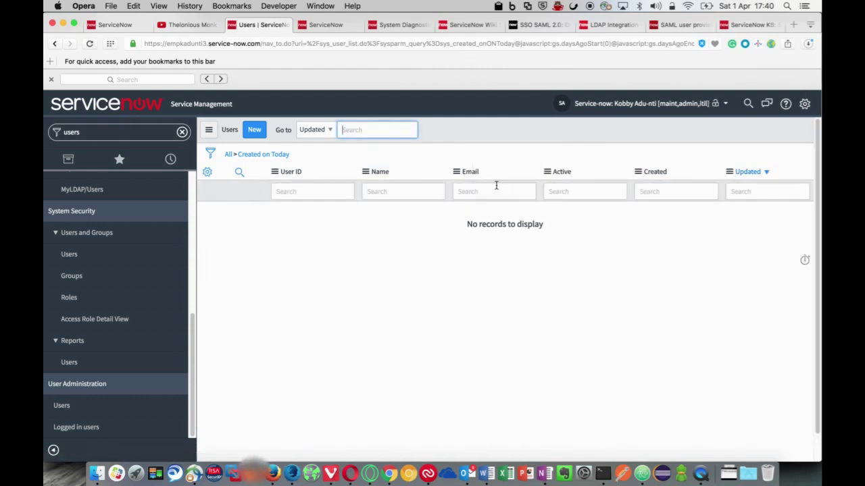
left_click(228, 155)
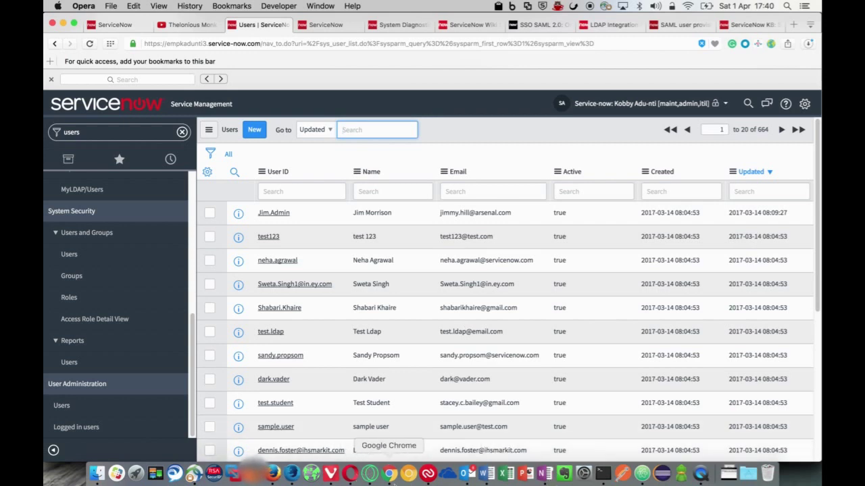
Return to the Opera window and refresh the Users list again to show all 664 records
left_click(370, 474)
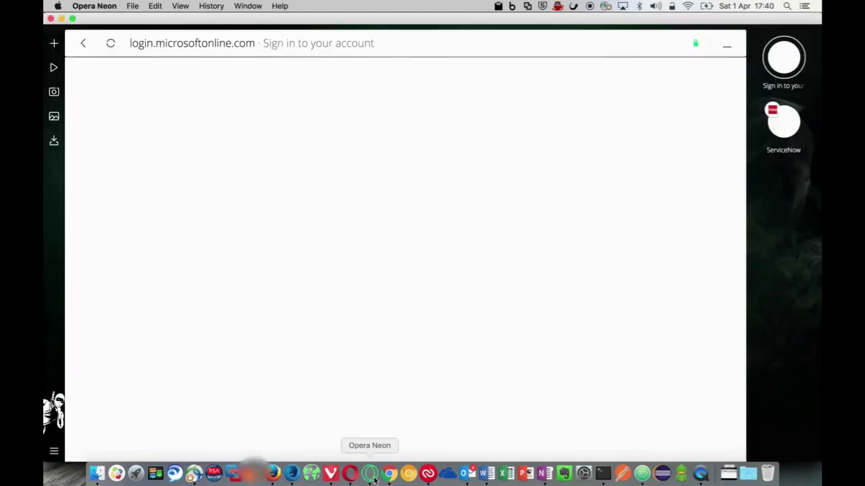
right_click(373, 478)
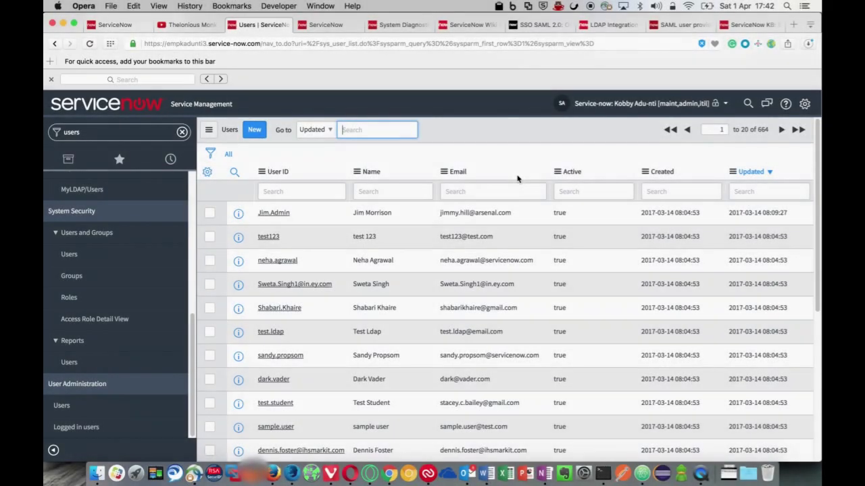
right_click(518, 176)
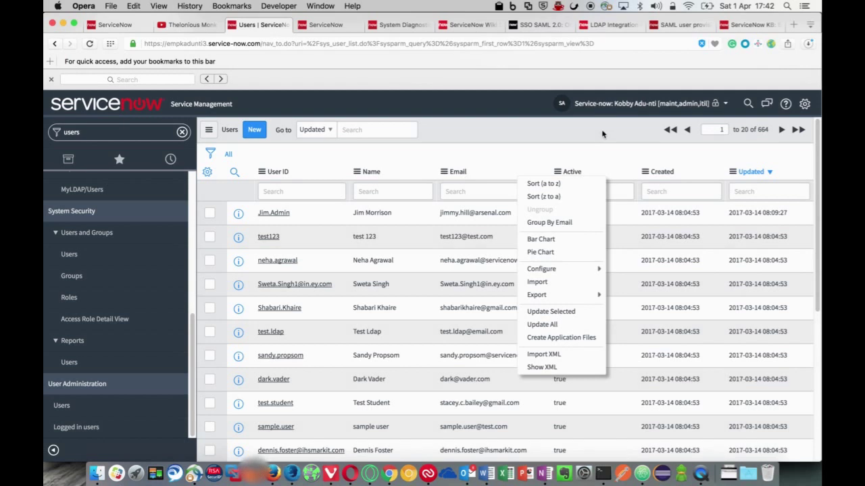
right_click(603, 132)
left_click(626, 191)
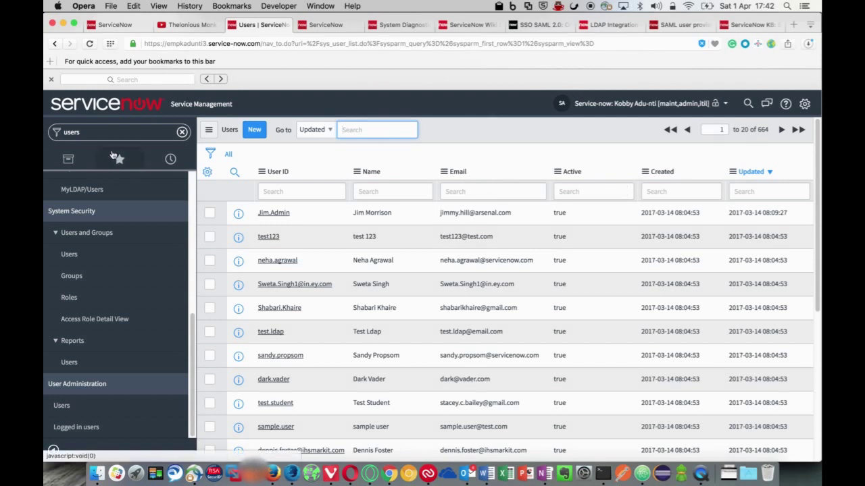
Filter the navigator by 'sso', open Identity Providers, and open the Microsoft Azure Federated Single Sign-on record
left_click(109, 133)
type("sso")
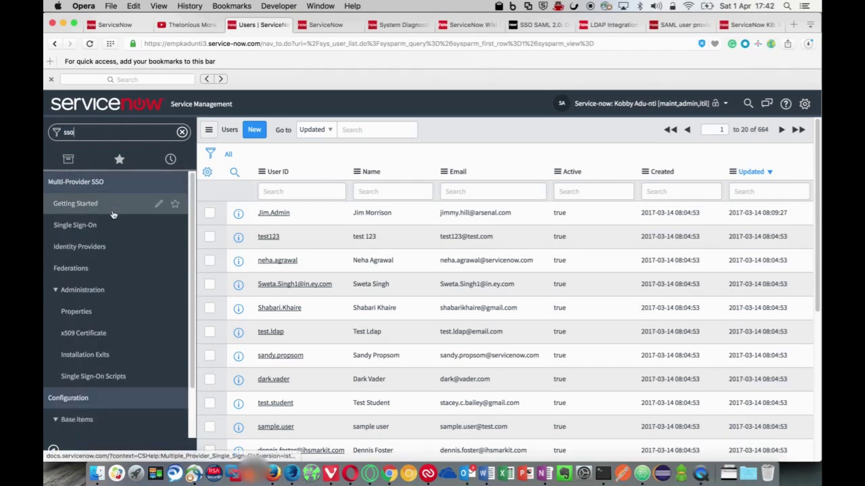
left_click(88, 250)
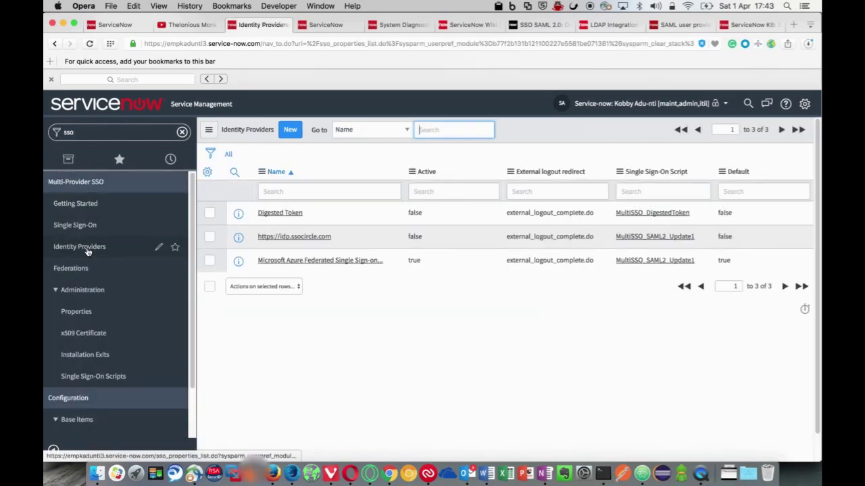
left_click(273, 261)
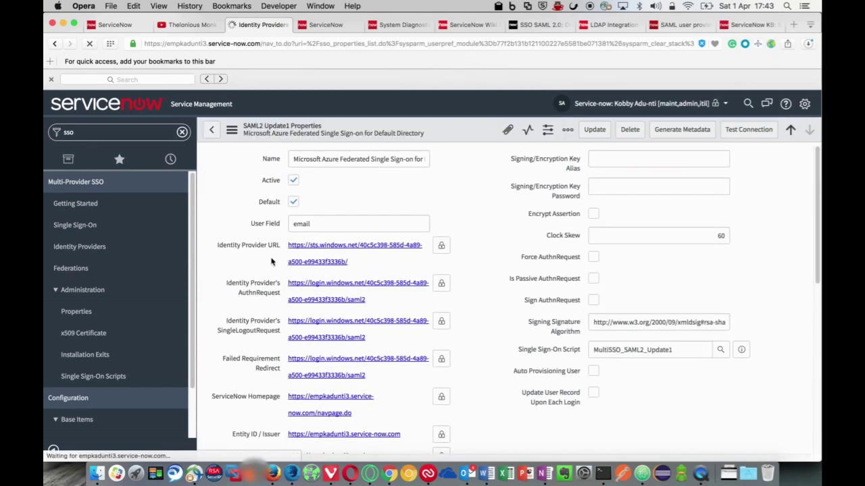
Replace the trailing 'unspecified' in the NameID Policy with 'emailAddress'
scroll(505, 277, "down", 1)
scroll(512, 272, "down", 5)
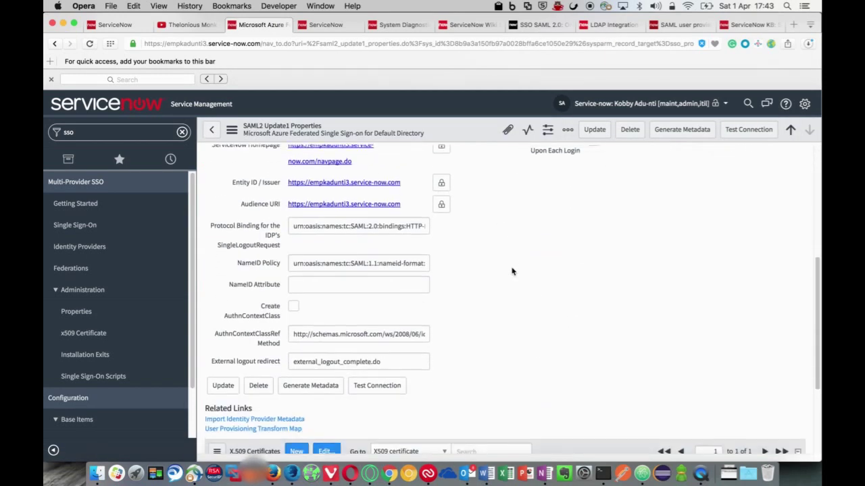
left_click(406, 260)
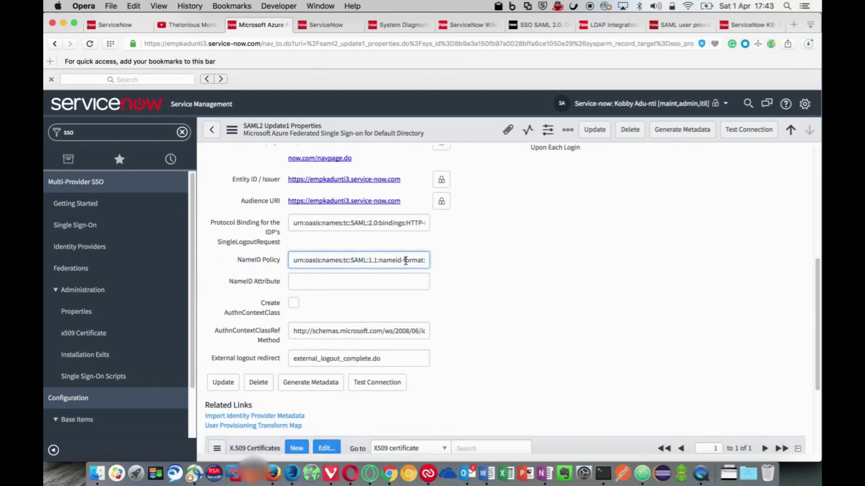
key("End")
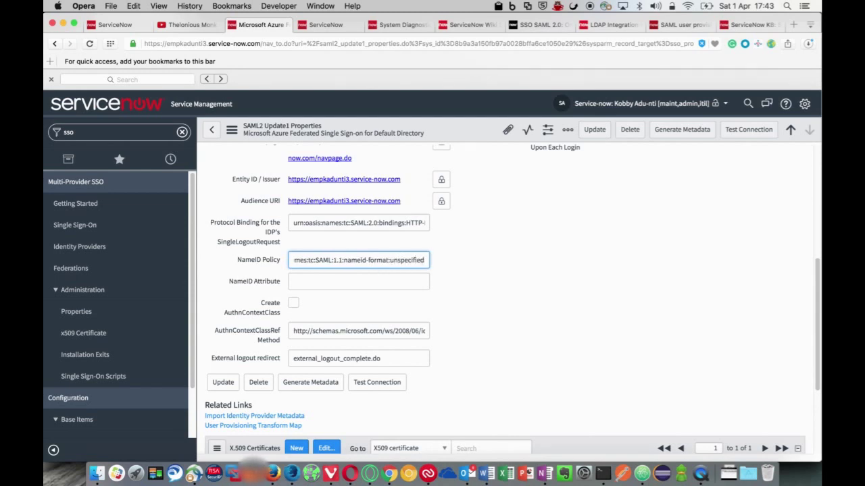
key("BackSpace")
key("BackSpace")
key("BackSpace")
key("BackSpace")
key("BackSpace")
key("BackSpace")
key("BackSpace")
key("BackSpace")
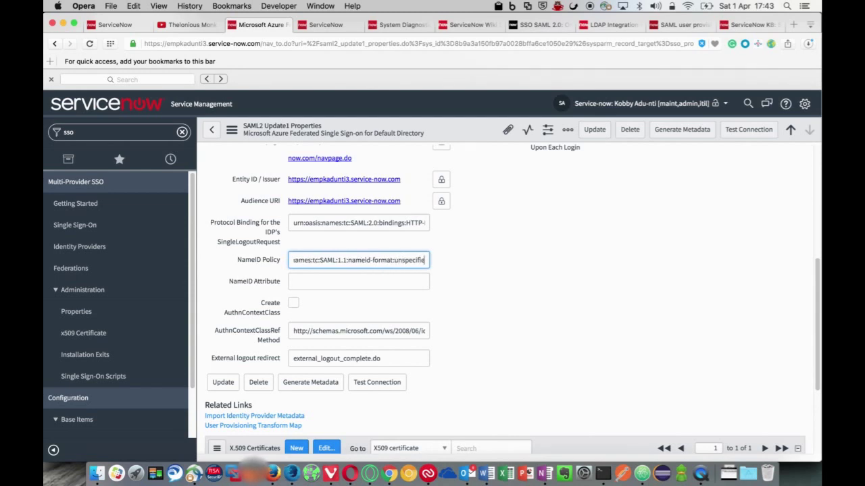
key("BackSpace")
key("BackSpace")
key("BackSpace")
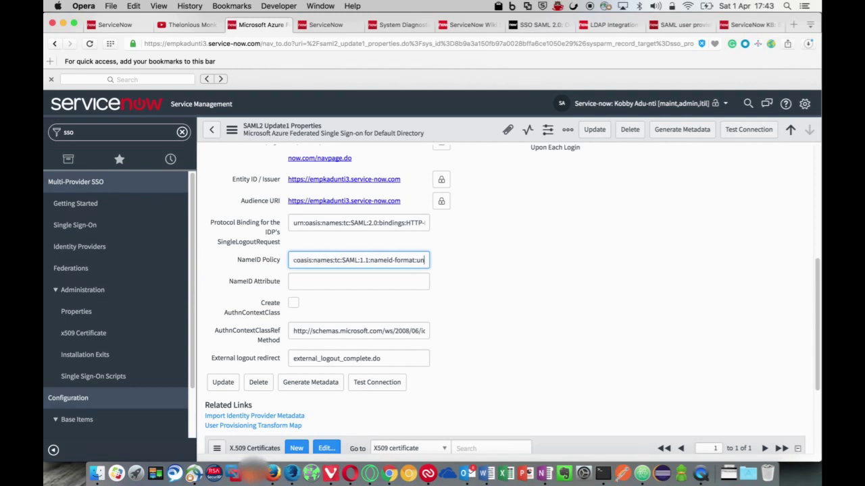
type("email")
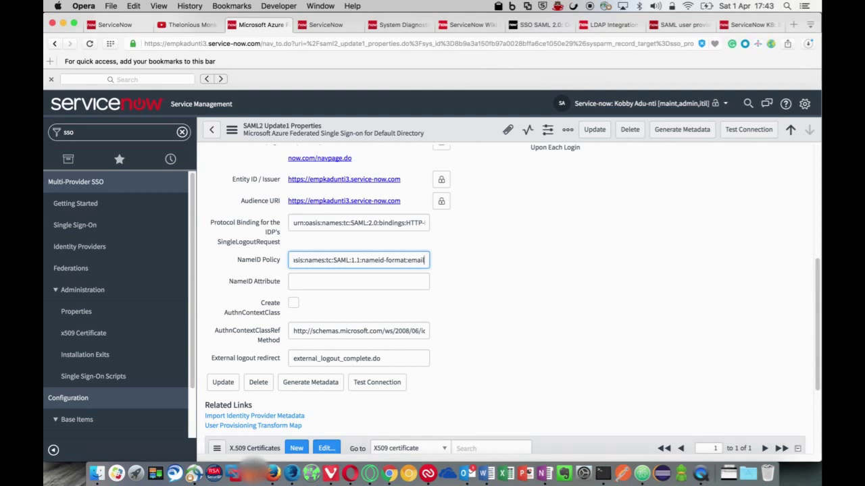
type("Addres")
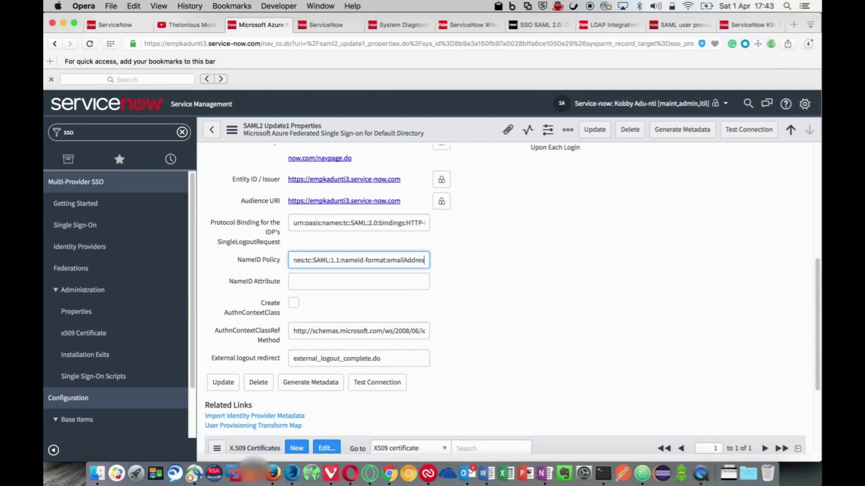
type("s")
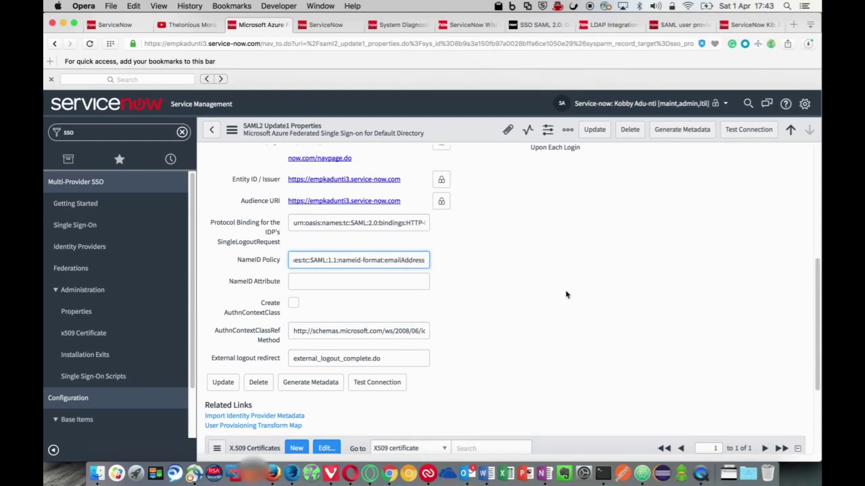
Save the identity provider record and review its X.509 certificate expiring 2018-04-01
scroll(566, 294, "up", 3)
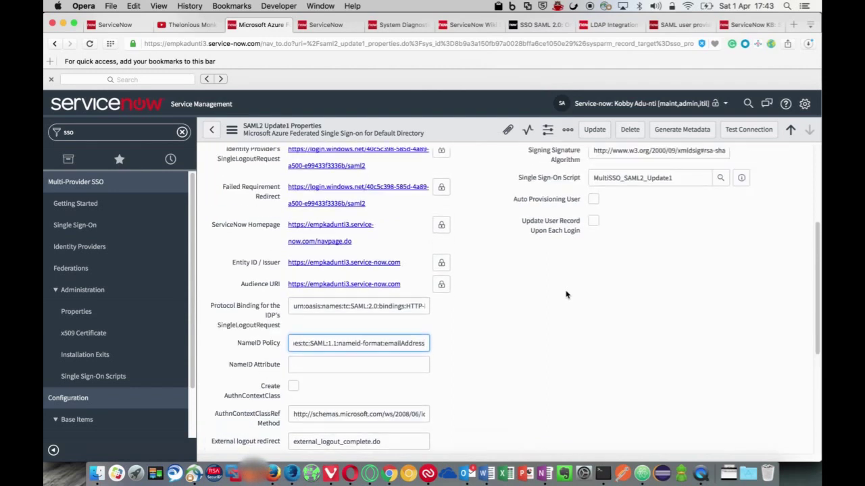
right_click(471, 138)
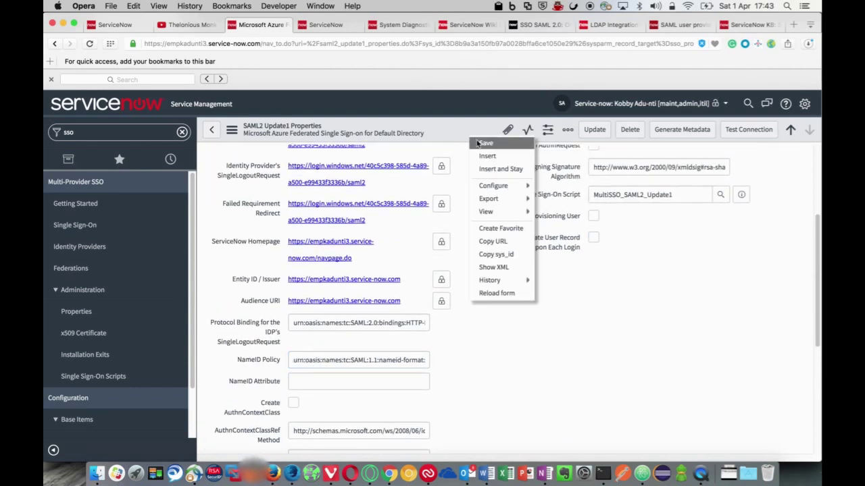
left_click(484, 143)
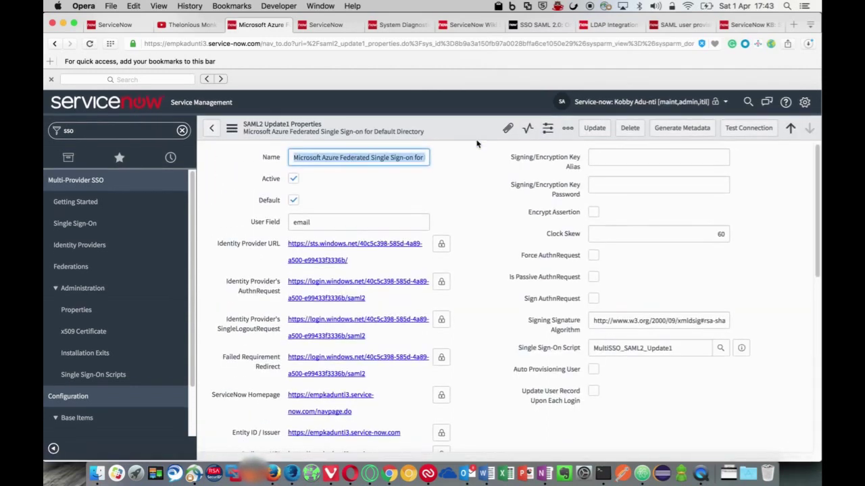
scroll(460, 239, "down", 8)
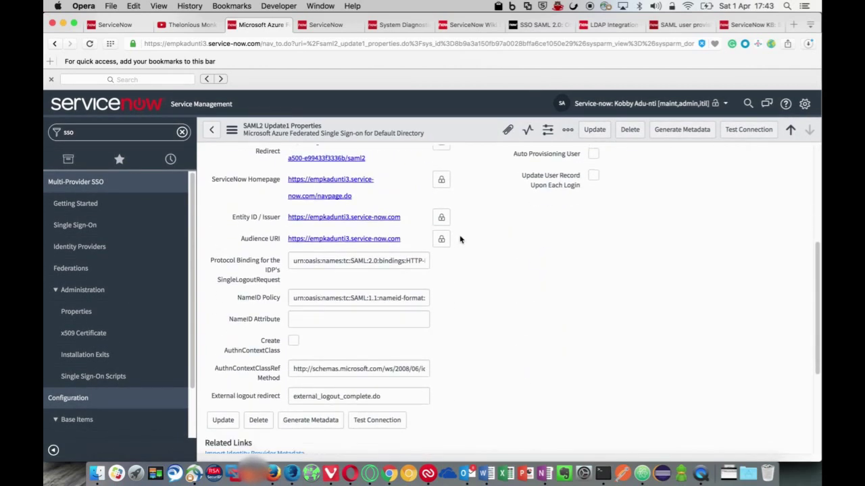
scroll(460, 240, "up", 2)
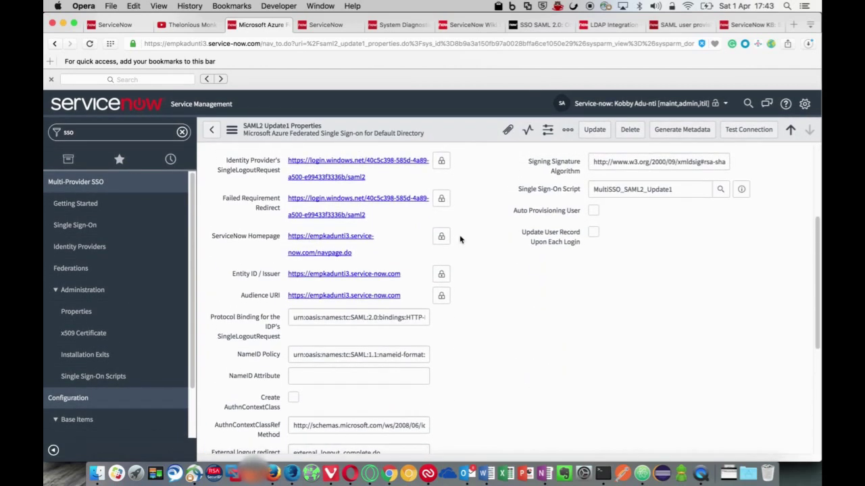
scroll(460, 239, "down", 6)
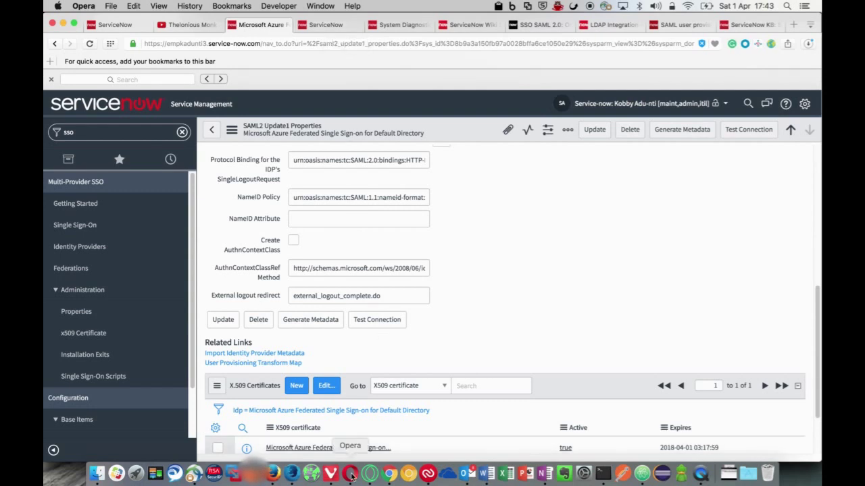
left_click(389, 473)
Run the Istanbul account provisioning wizard, test the instance connection, and start provisioning immediately
left_click(386, 317)
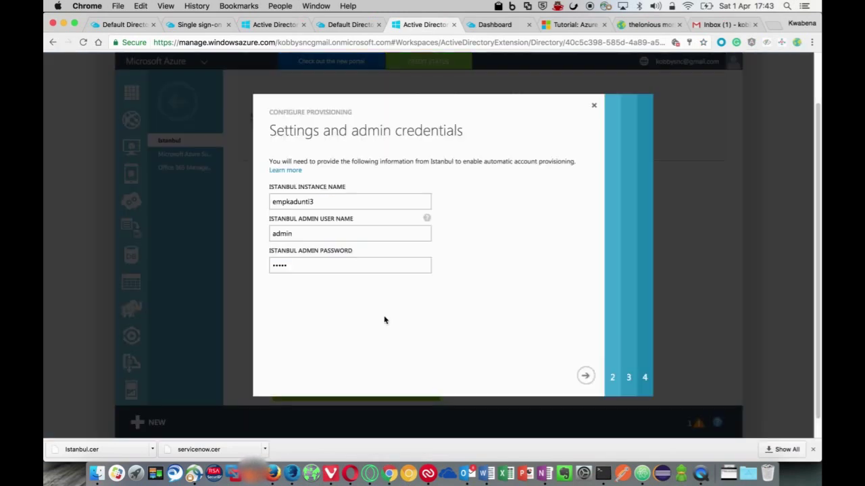
left_click(585, 376)
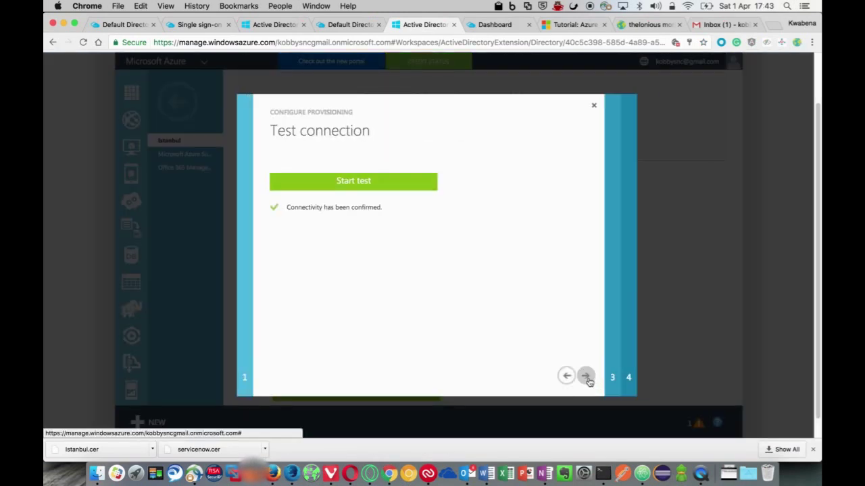
left_click(404, 188)
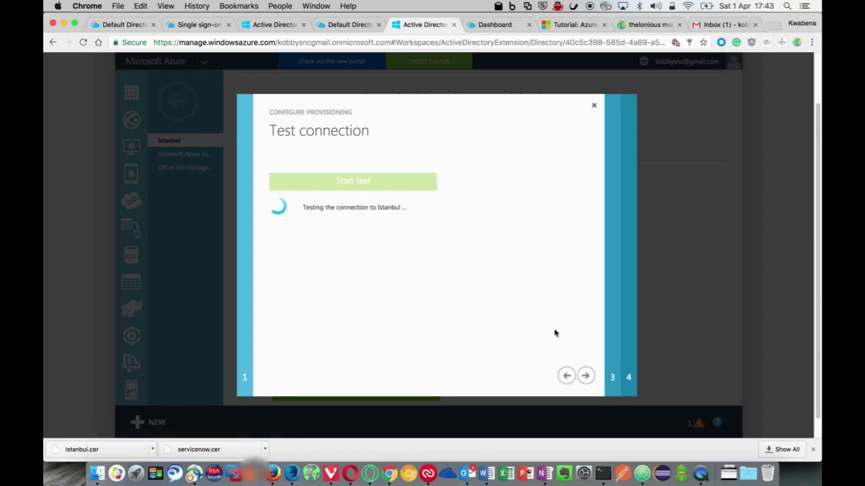
left_click(585, 376)
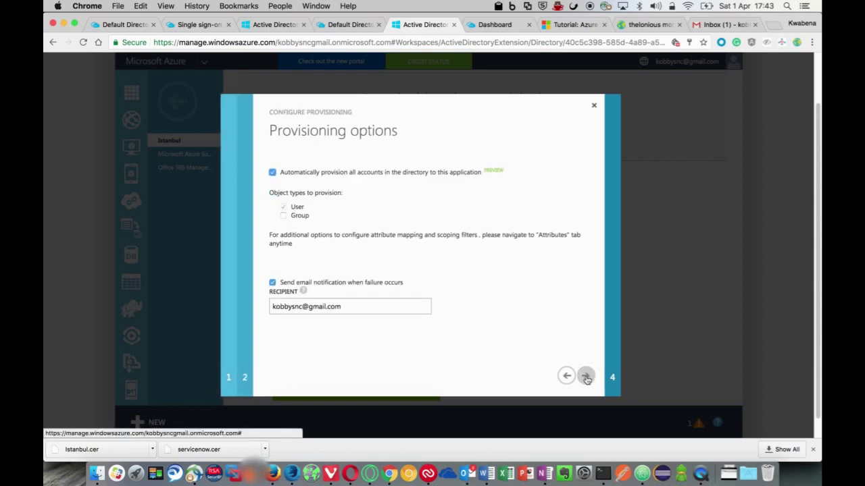
left_click(586, 378)
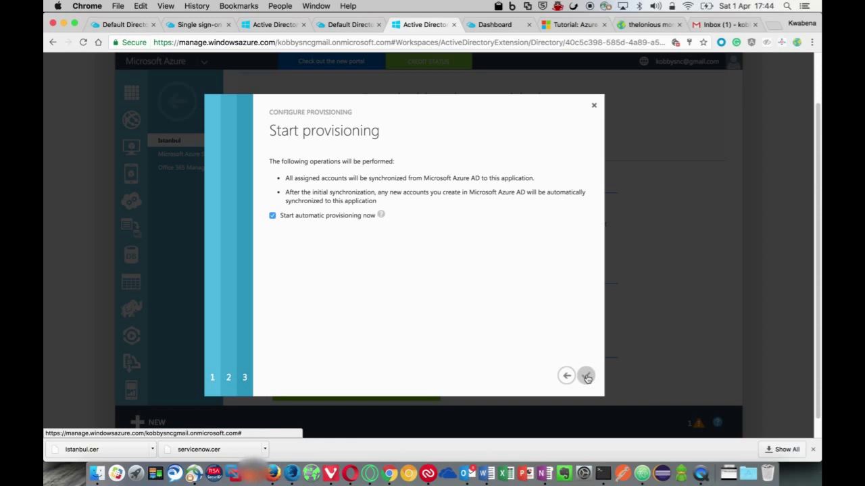
left_click(586, 377)
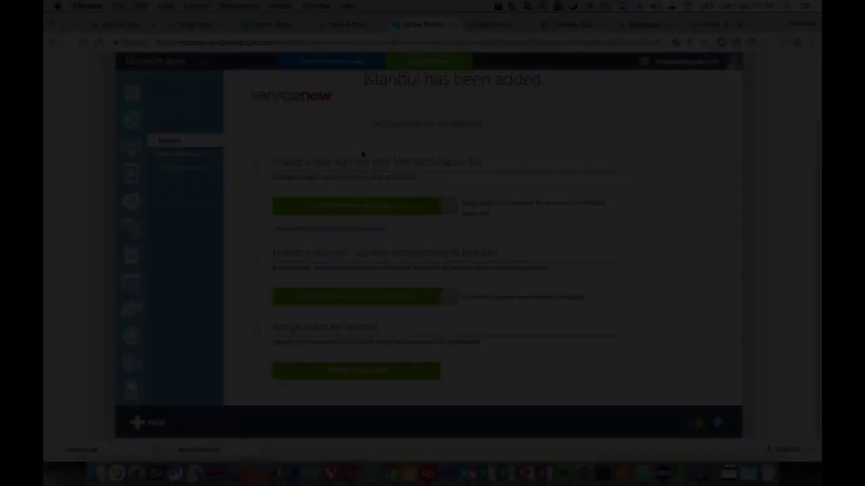
Launch the new Azure portal, switch to the Default Directory overview, and choose Add a user
scroll(349, 106, "up", 3)
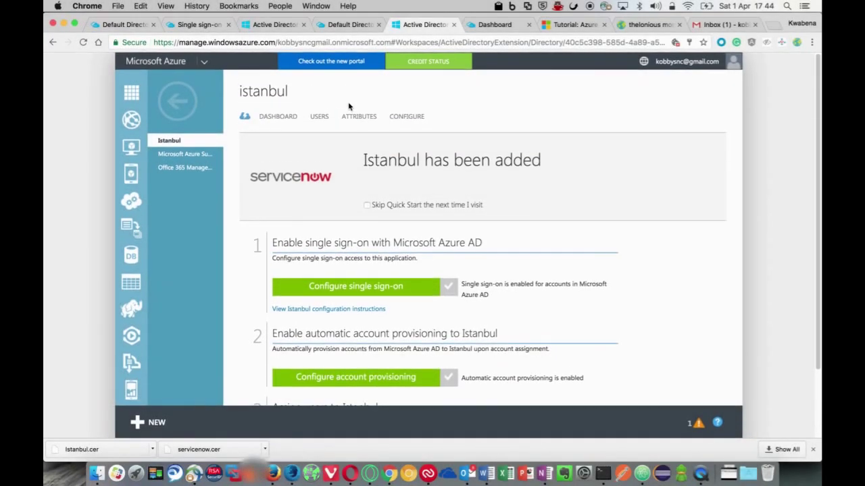
left_click(326, 65)
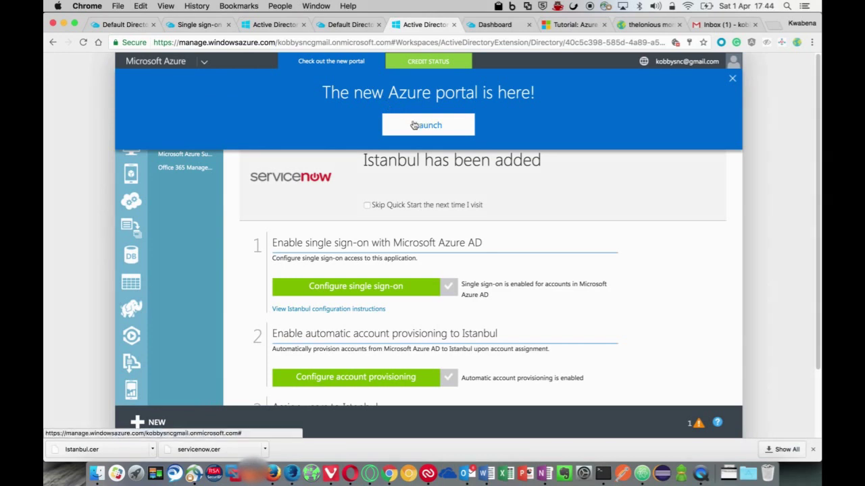
left_click(413, 125)
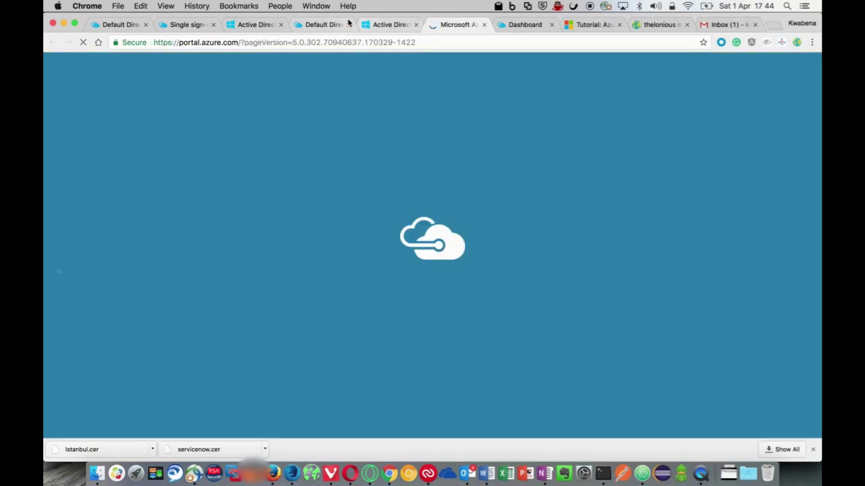
left_click(323, 25)
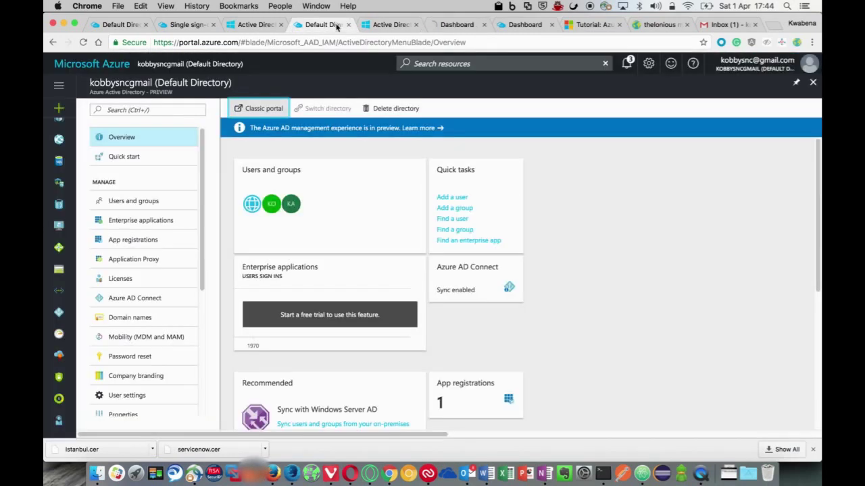
left_click(456, 201)
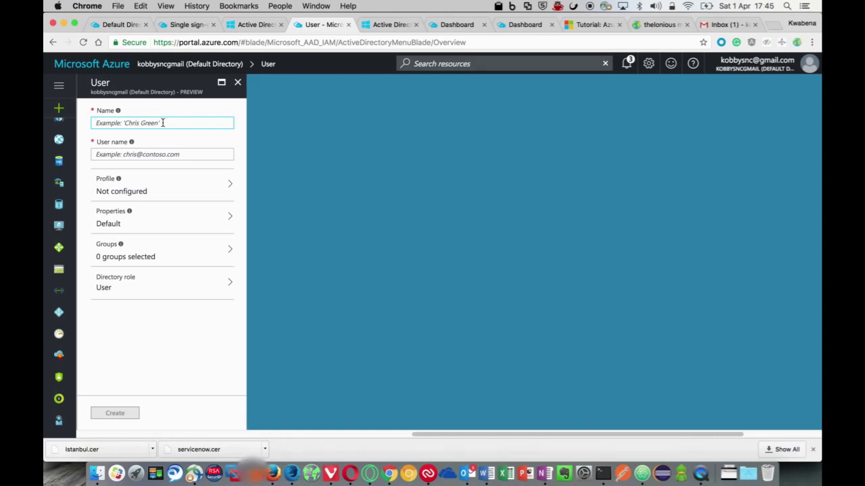
Enter the new user's name and servicenow e-mail user name, then return to the classic portal tab
type("Kwabena")
left_click(170, 154)
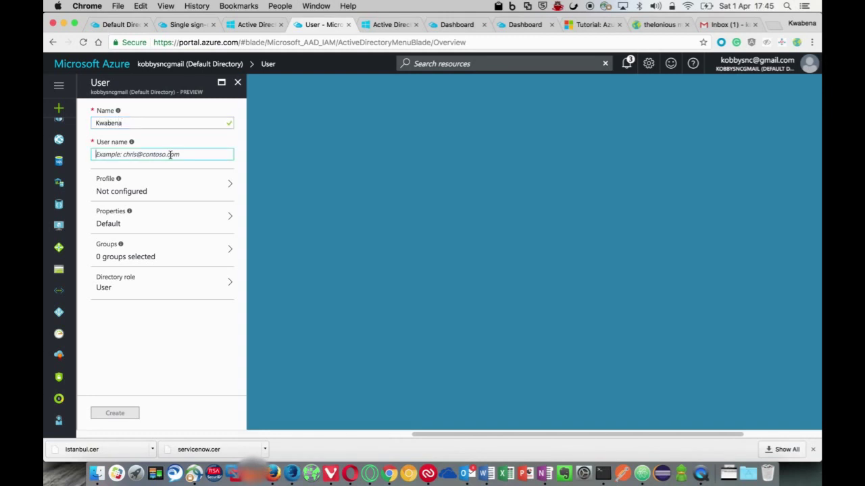
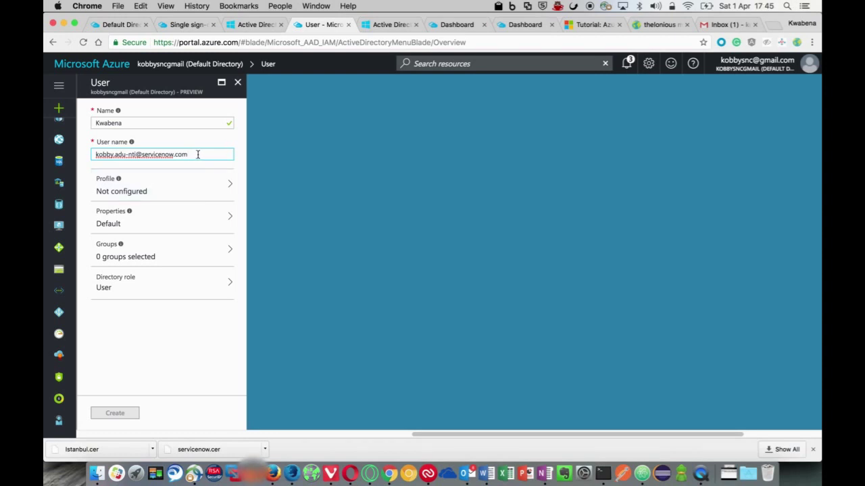
left_click(167, 124)
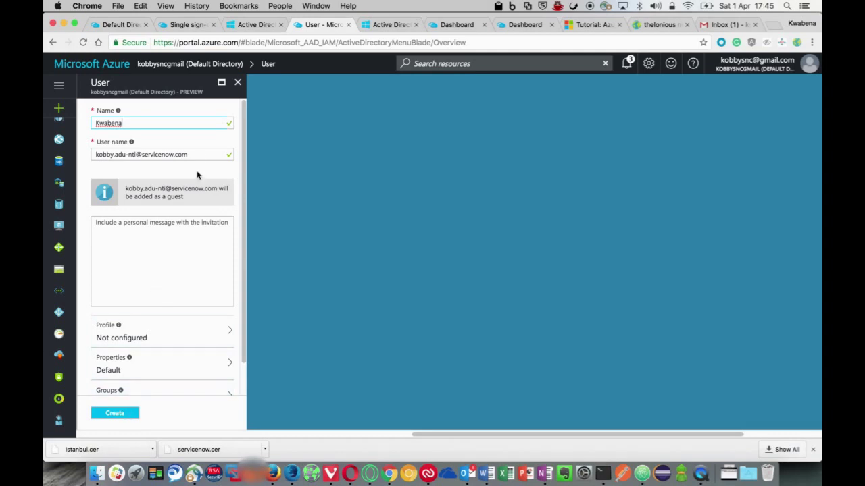
left_click(383, 25)
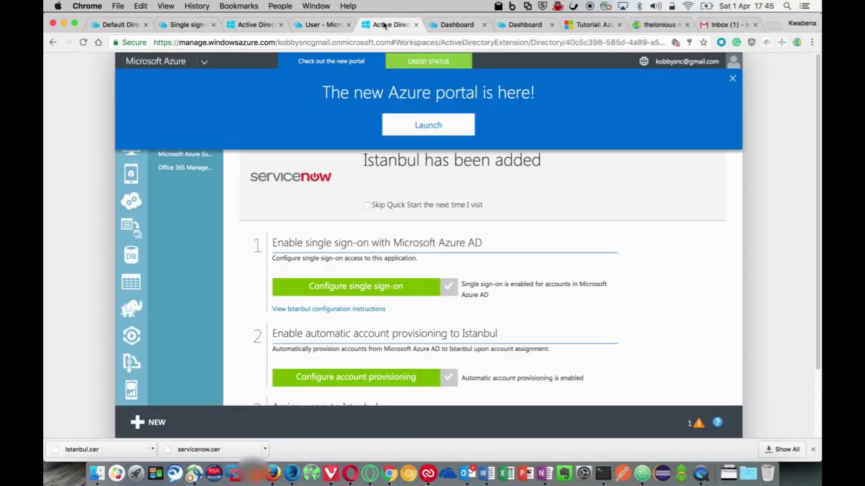
Go from the Dashboard through Azure Active Directory's enterprise apps to Istanbul's Users and groups page
left_click(460, 28)
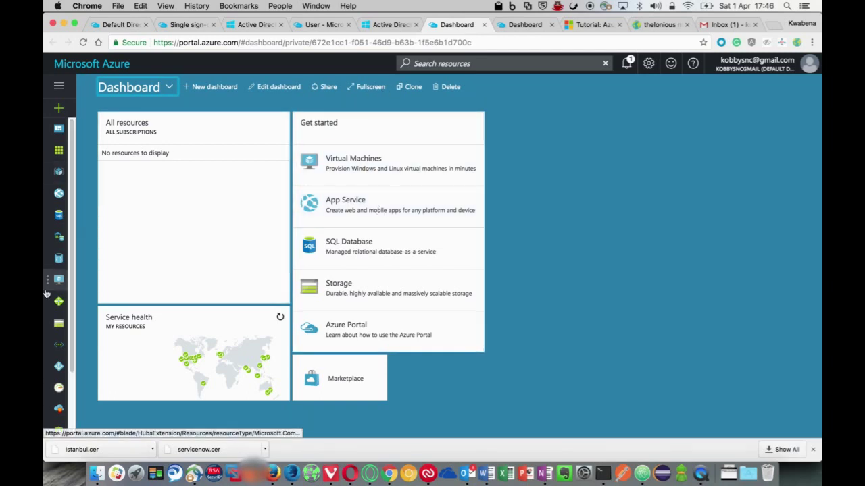
scroll(73, 226, "down", 3)
left_click(59, 292)
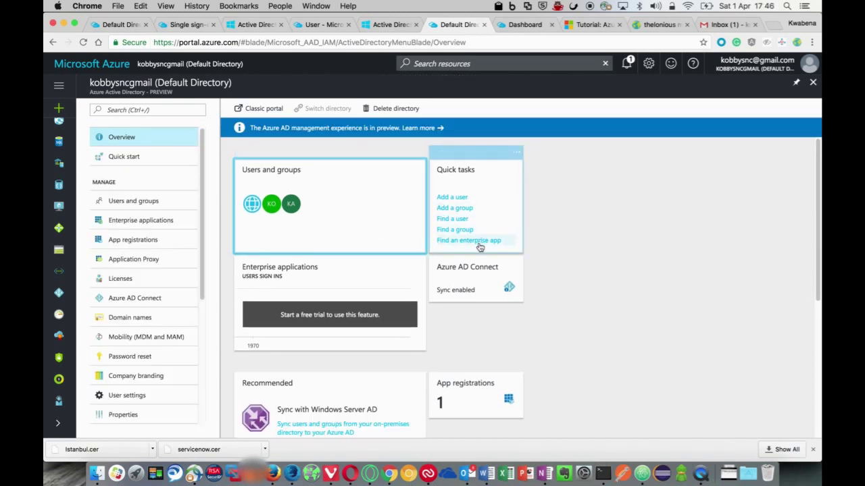
left_click(478, 242)
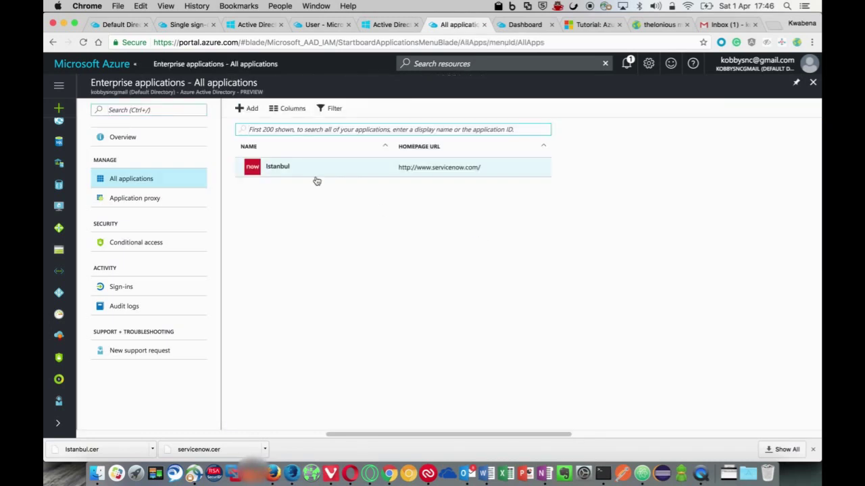
left_click(264, 169)
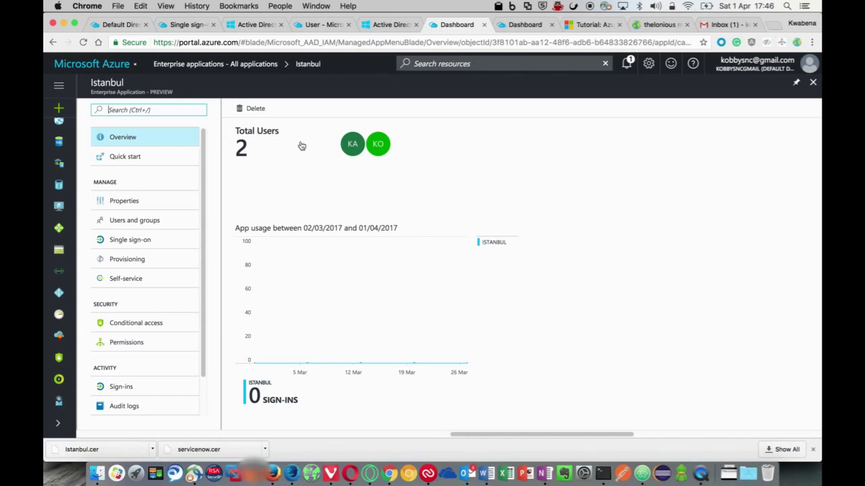
left_click(125, 221)
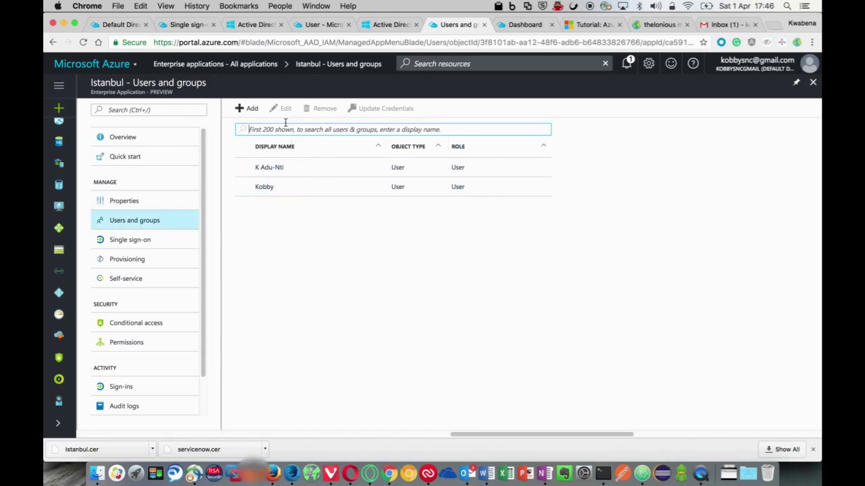
Start a new Istanbul user assignment and invite the external ServiceNow guest by e-mail address
left_click(247, 113)
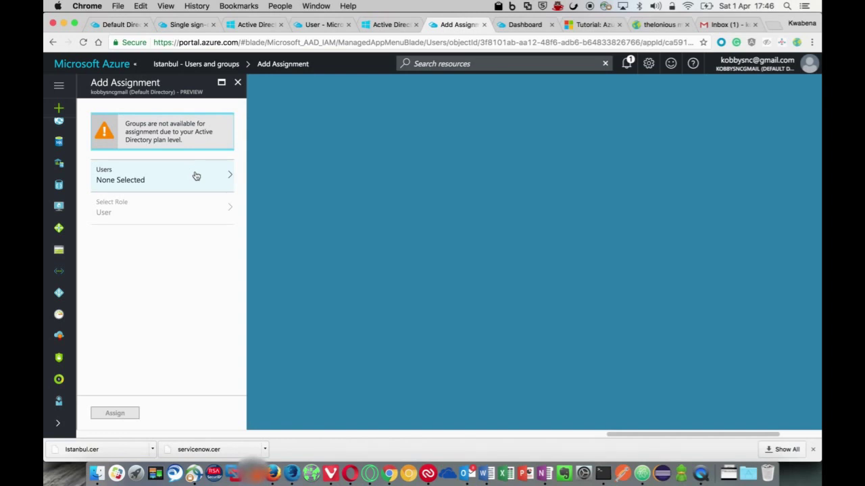
left_click(196, 176)
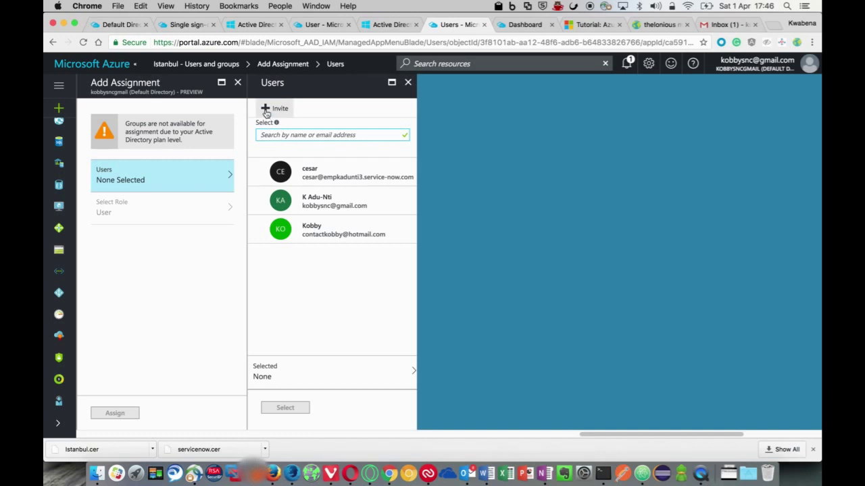
left_click(266, 110)
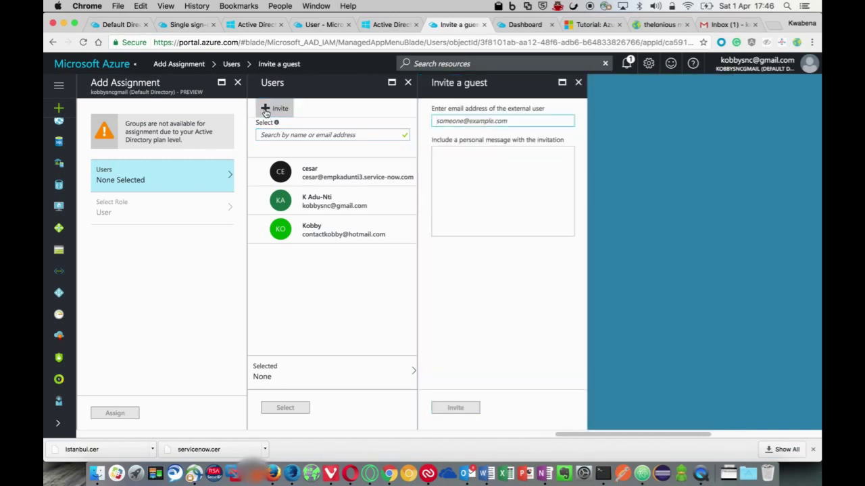
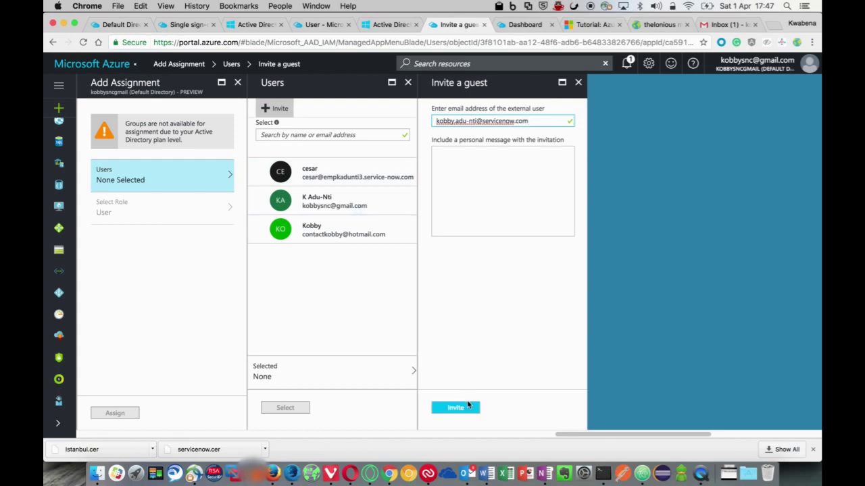
left_click(465, 408)
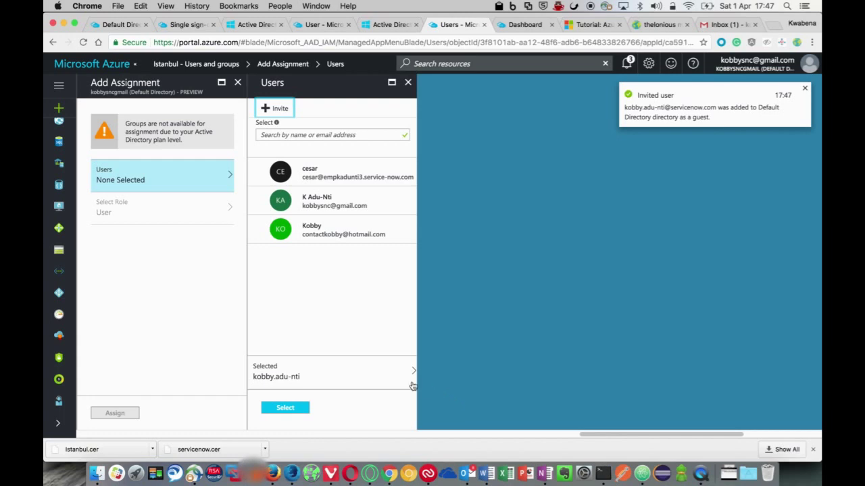
Select the invited guest and assign them to Istanbul with the User role
left_click(374, 372)
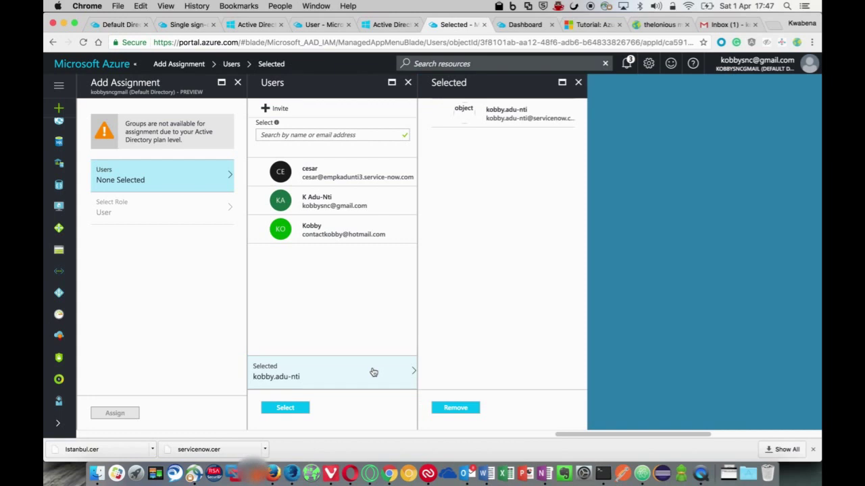
left_click(298, 408)
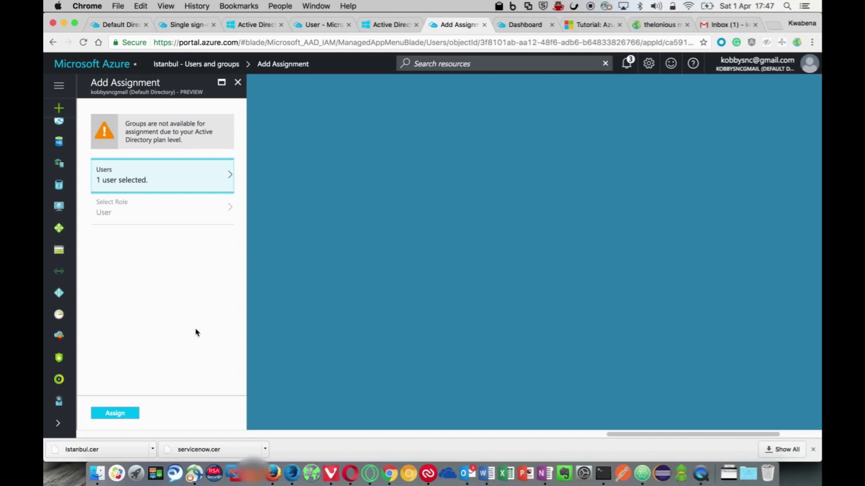
left_click(116, 414)
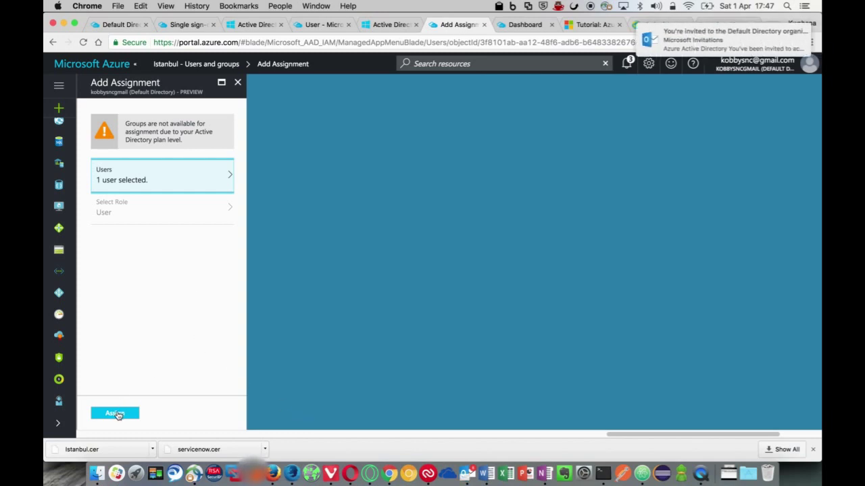
Open the Default Directory invitation email's link, then complete Istanbul's user assignment in Azure
left_click(695, 43)
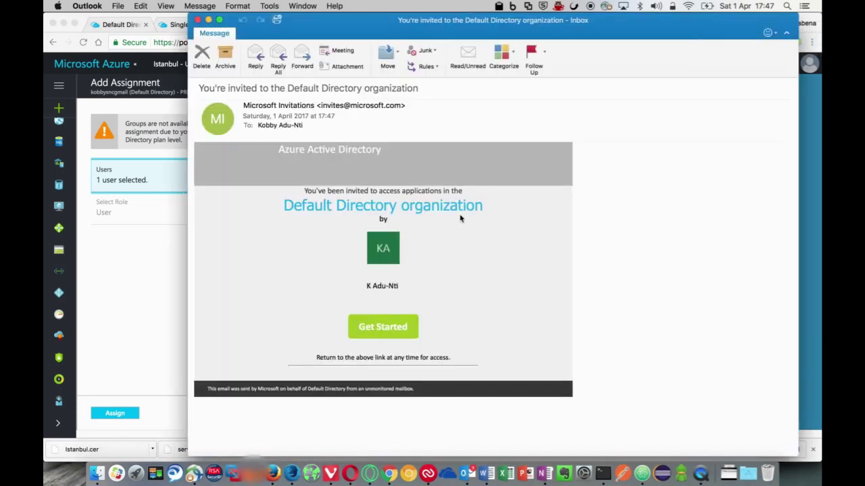
left_click(405, 327)
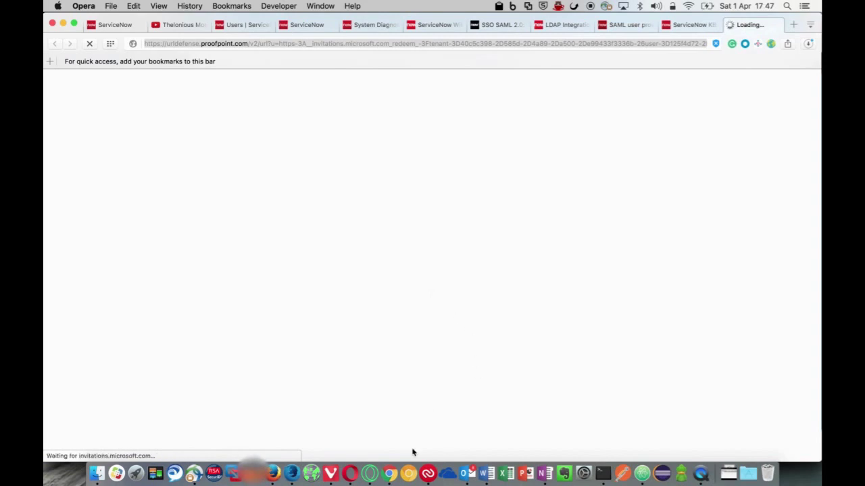
left_click(389, 479)
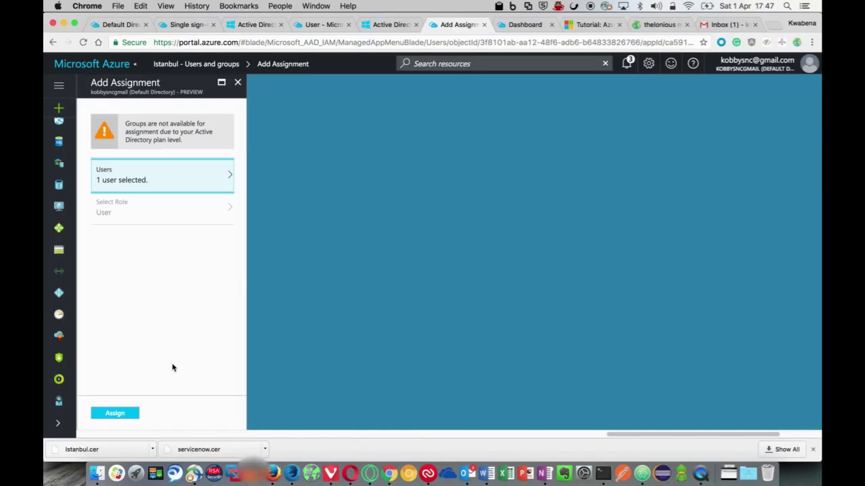
left_click(125, 414)
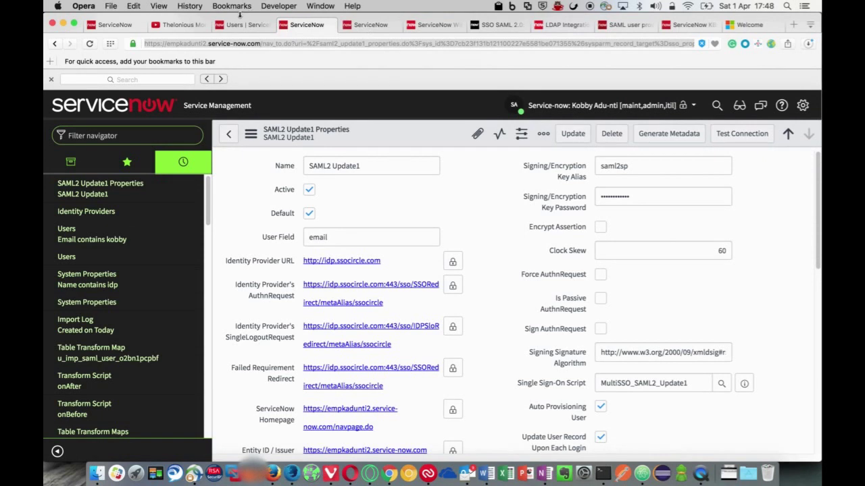
Switch to the Users | ServiceNow tab and refresh the list from the header's context menu
left_click(239, 24)
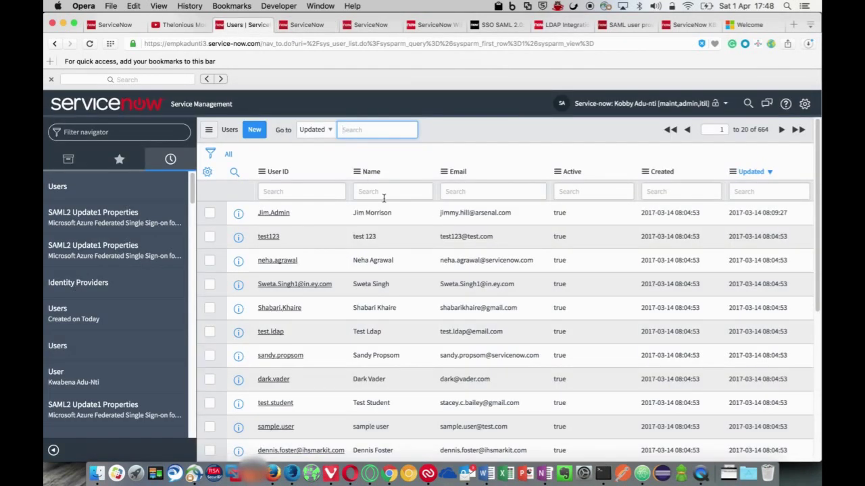
right_click(483, 137)
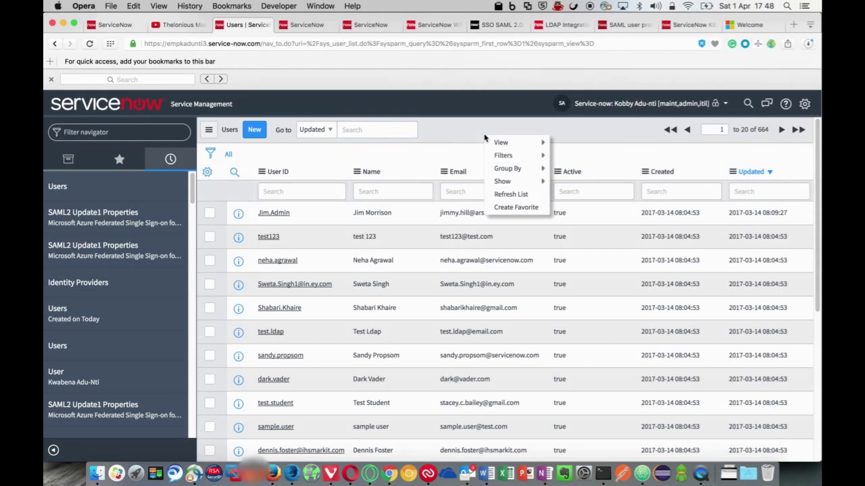
left_click(505, 194)
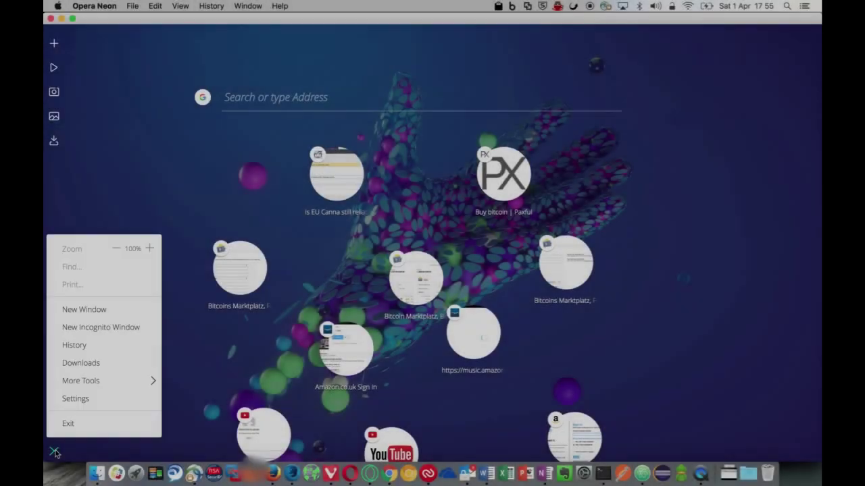
Load the pasted invitation URL in a new incognito window and continue past the Default Directory welcome
left_click(106, 330)
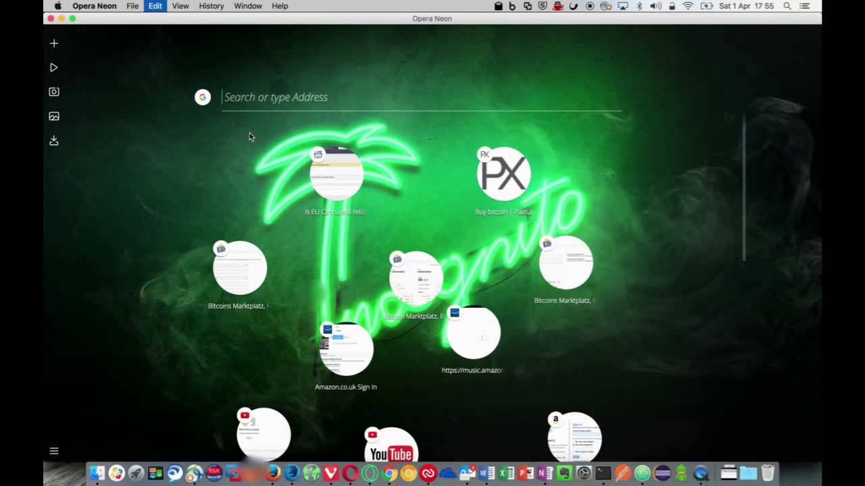
key("super+v")
key("Return")
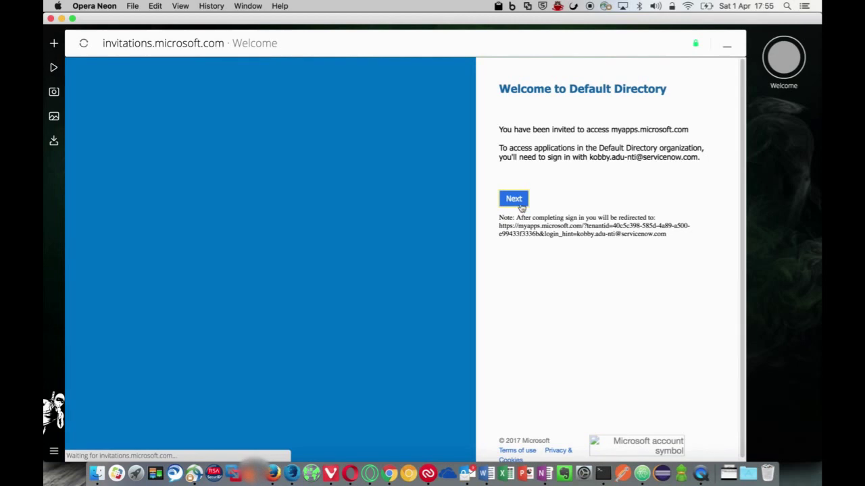
left_click(520, 206)
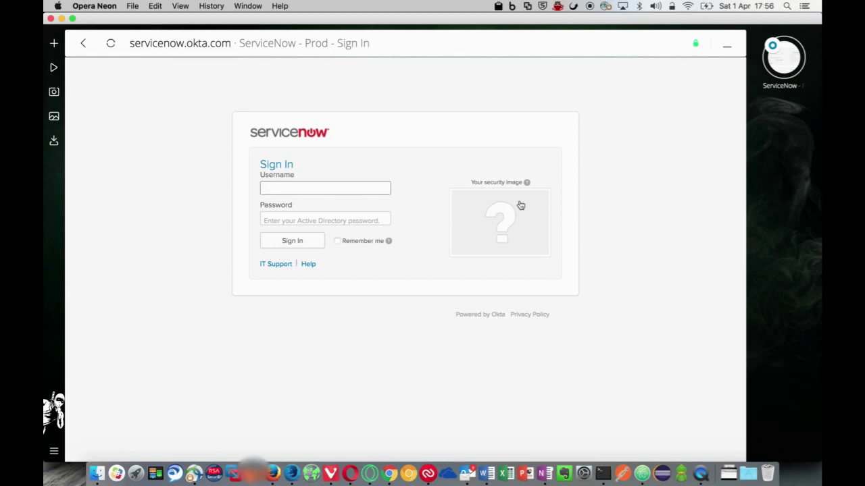
Enter the account username and password on Okta's ServiceNow Prod form, tick Remember me, and sign in
left_click(263, 220)
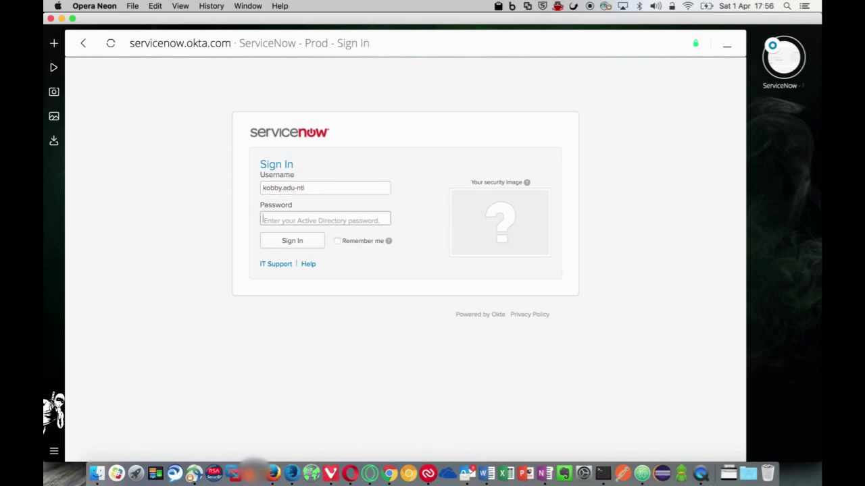
type("••")
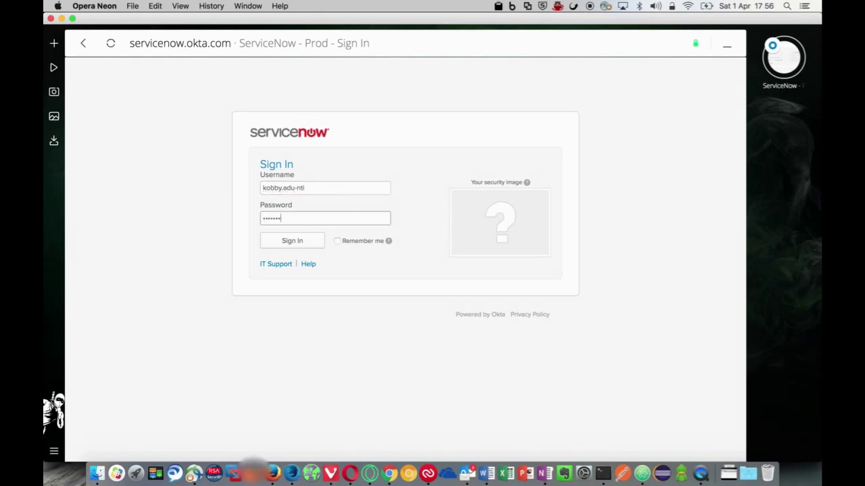
key("BackSpace")
key("BackSpace")
key("BackSpace")
key("BackSpace")
key("BackSpace")
key("BackSpace")
key("BackSpace")
type("•••••••")
left_click(339, 243)
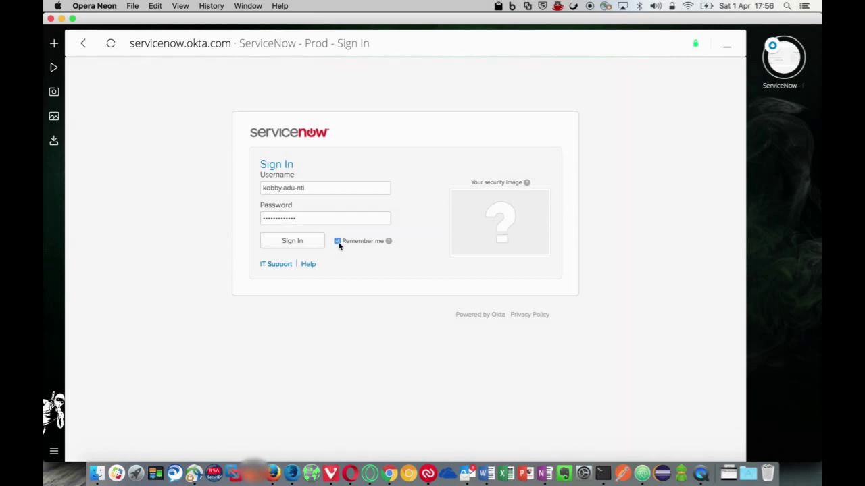
left_click(300, 242)
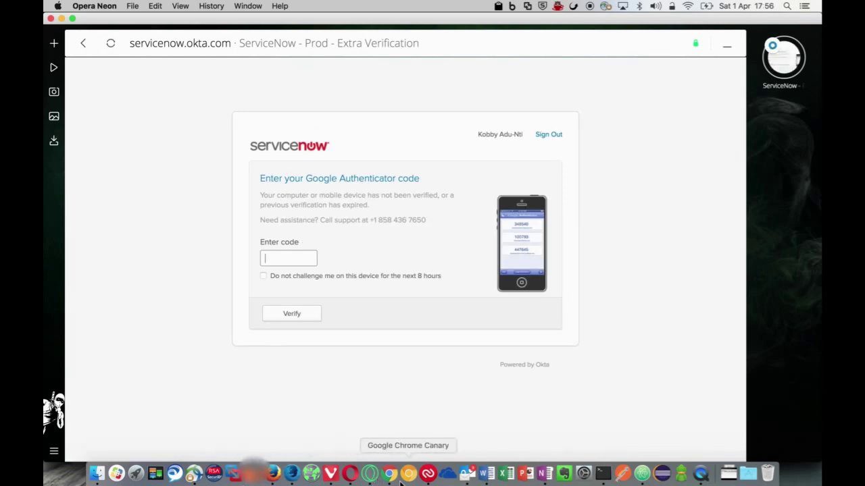
Unlock Authy with the master password and copy the current Okta code
left_click(428, 473)
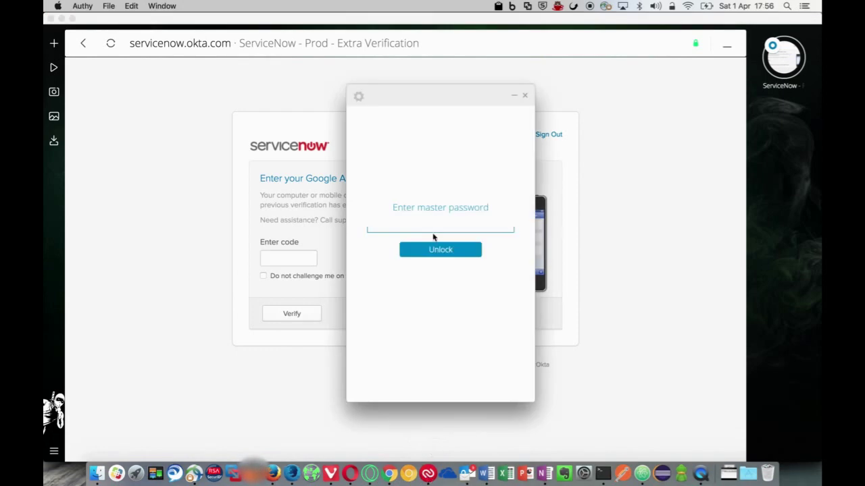
left_click(435, 218)
type("••••••••••••")
key("Return")
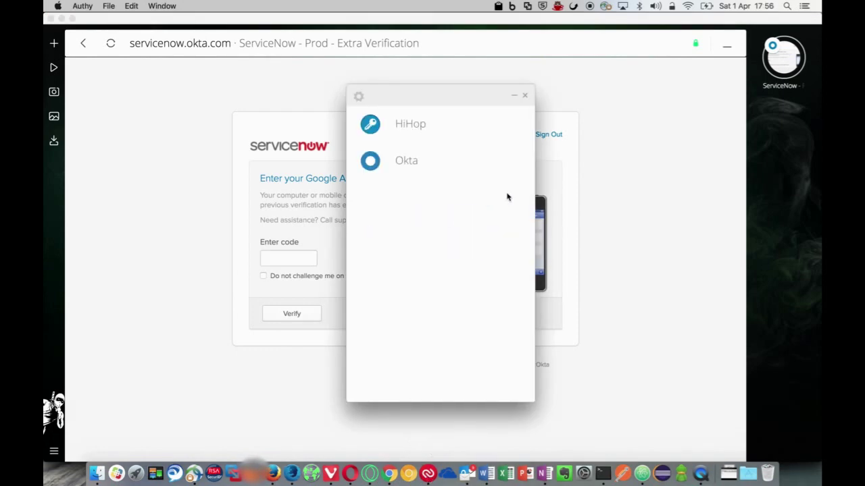
left_click(380, 170)
left_click(471, 230)
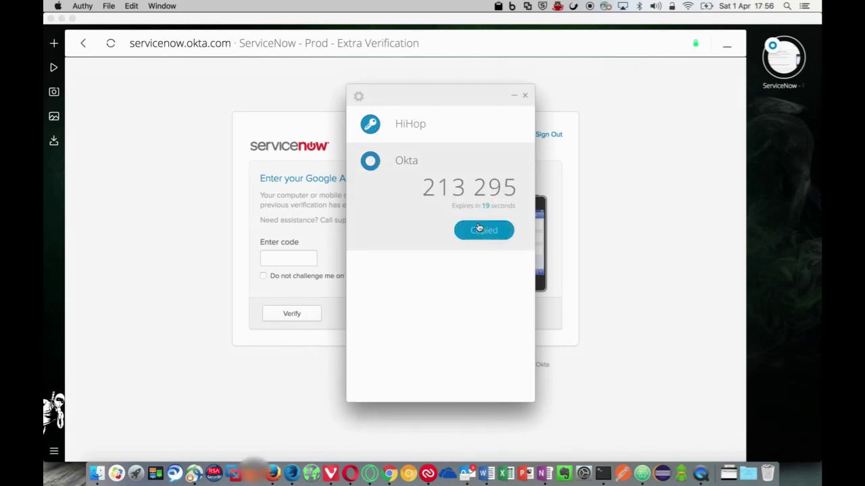
Paste the Okta code, skip re-verification for 8 hours, and verify
left_click(283, 260)
key("super+v")
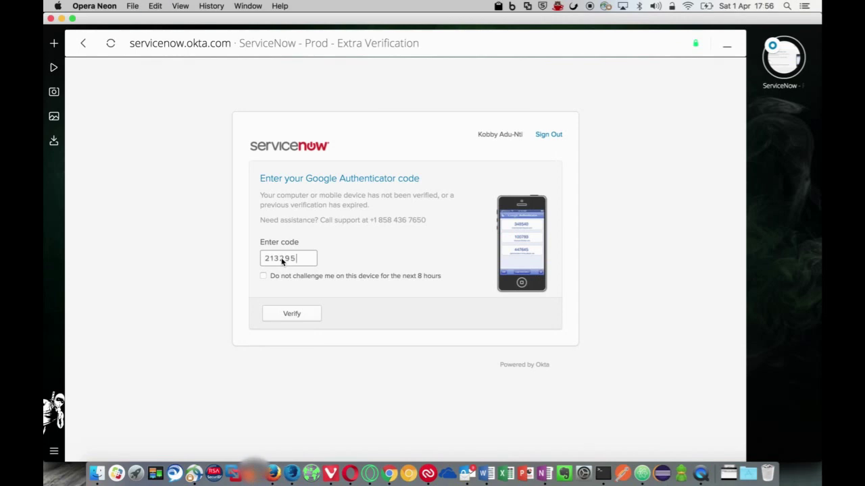
left_click(263, 275)
left_click(291, 314)
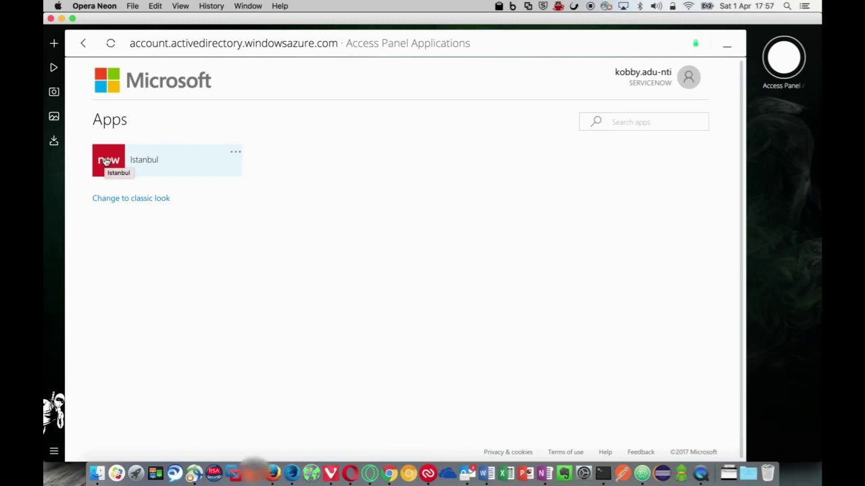
Launch the Istanbul tile and sign in via external login with the guest's e-mail address
left_click(105, 160)
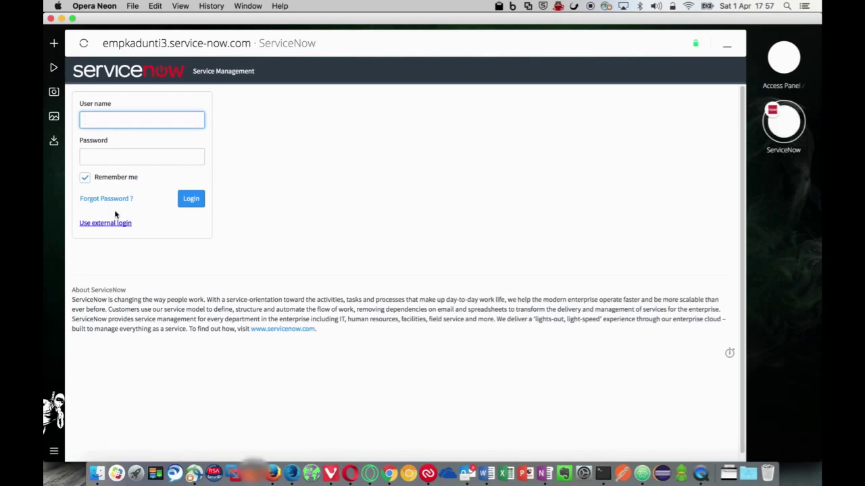
left_click(110, 223)
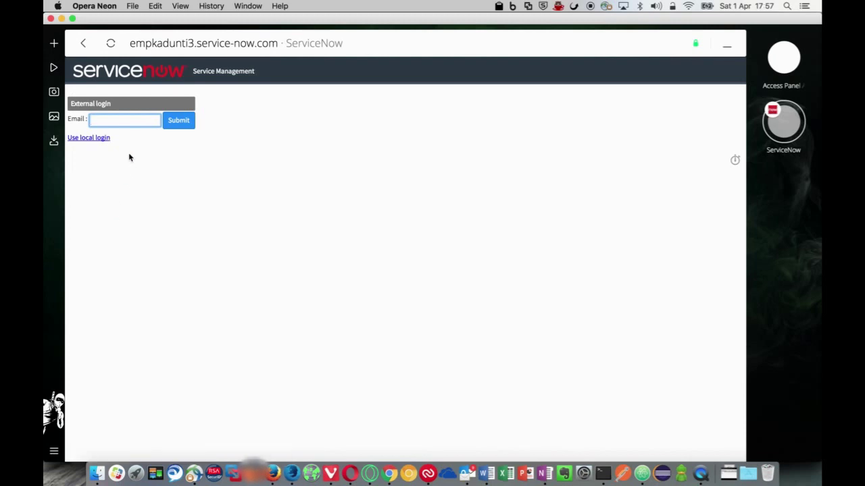
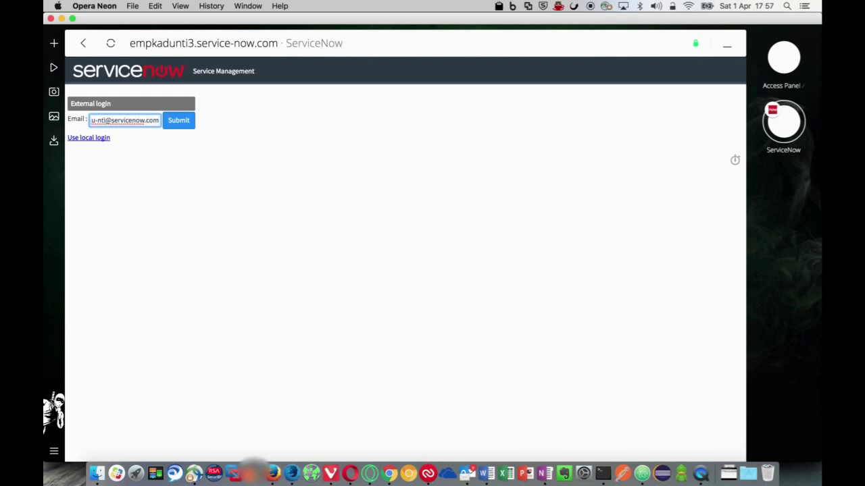
key("Return")
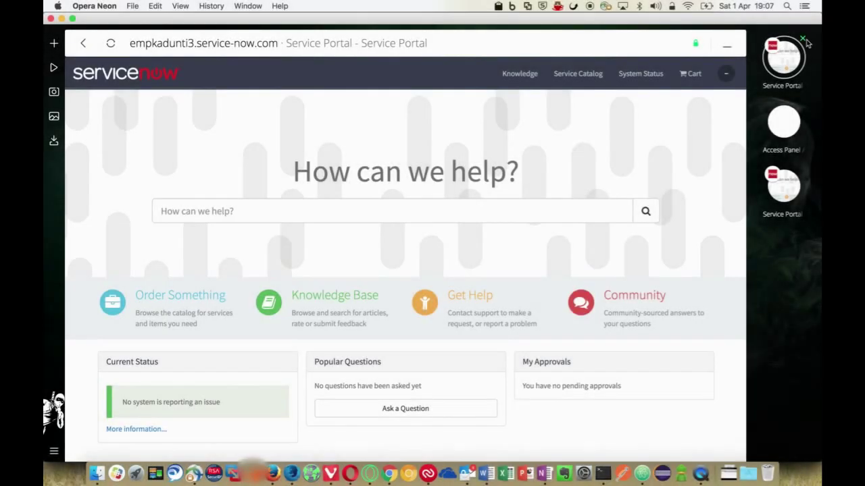
Close the extra portal page, view the signed-in guest's Profile, then return Home and reopen the user menu
left_click(804, 39)
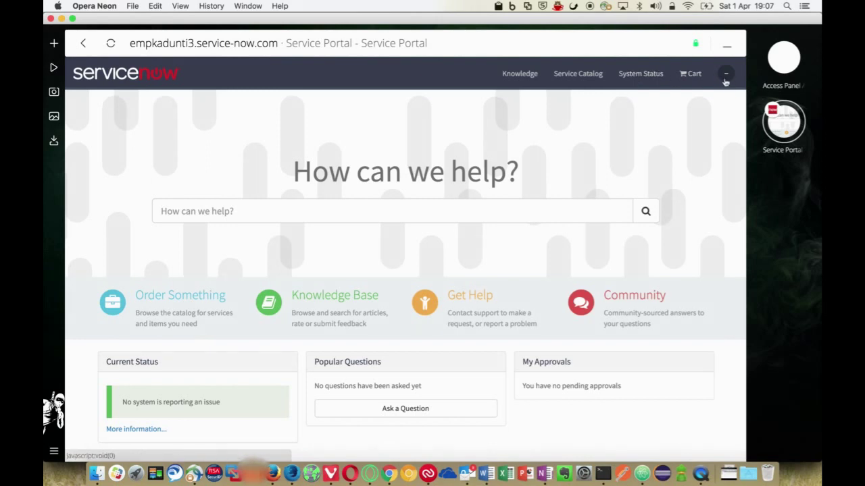
left_click(729, 79)
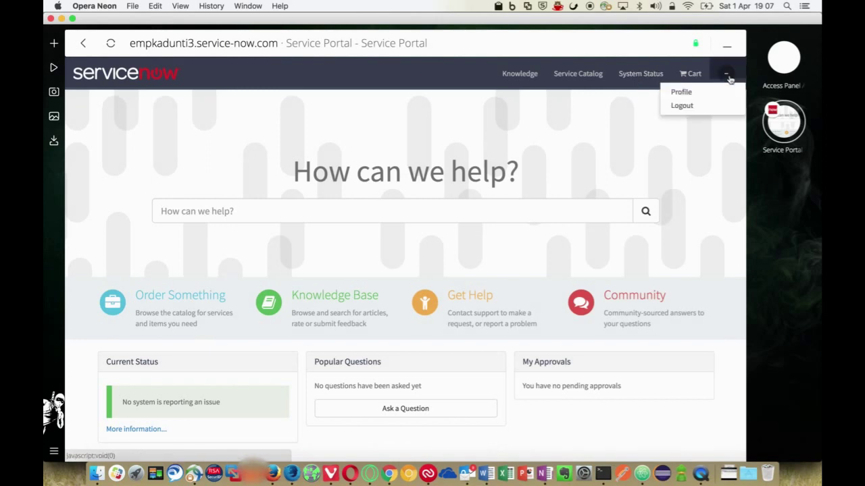
left_click(696, 92)
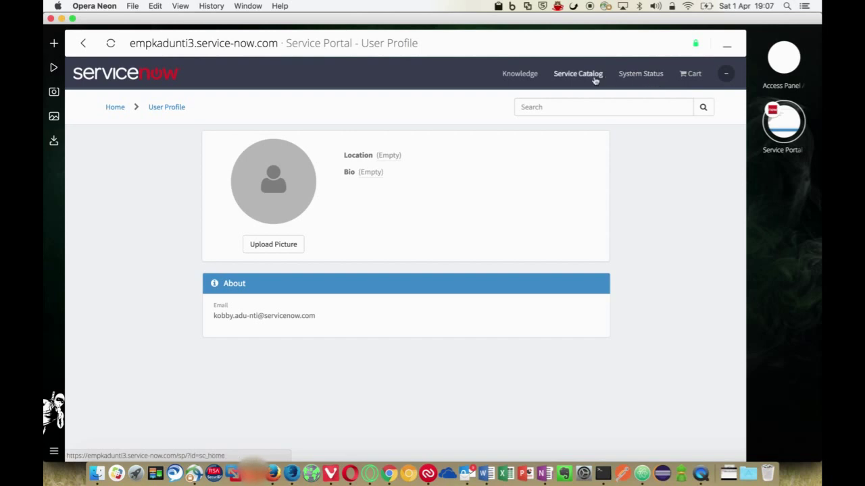
left_click(109, 108)
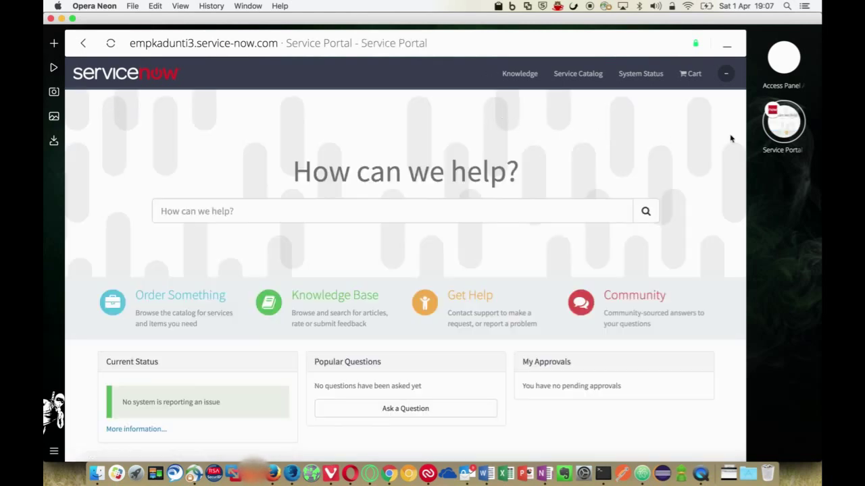
left_click(725, 76)
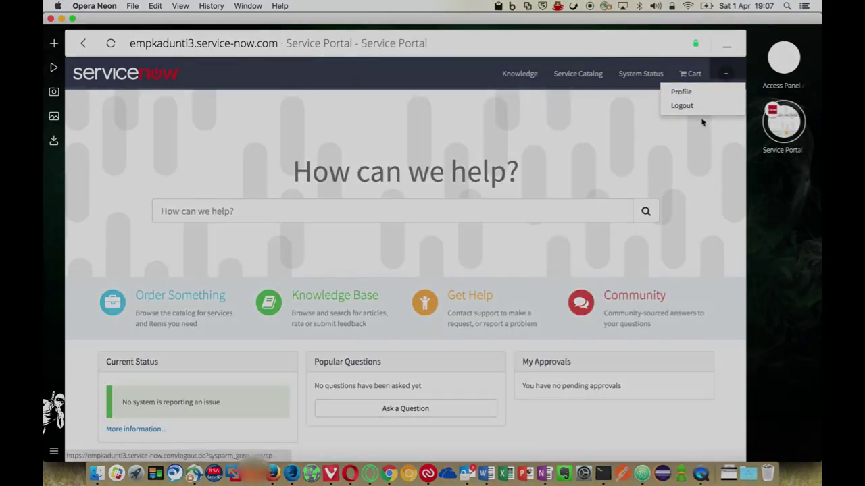